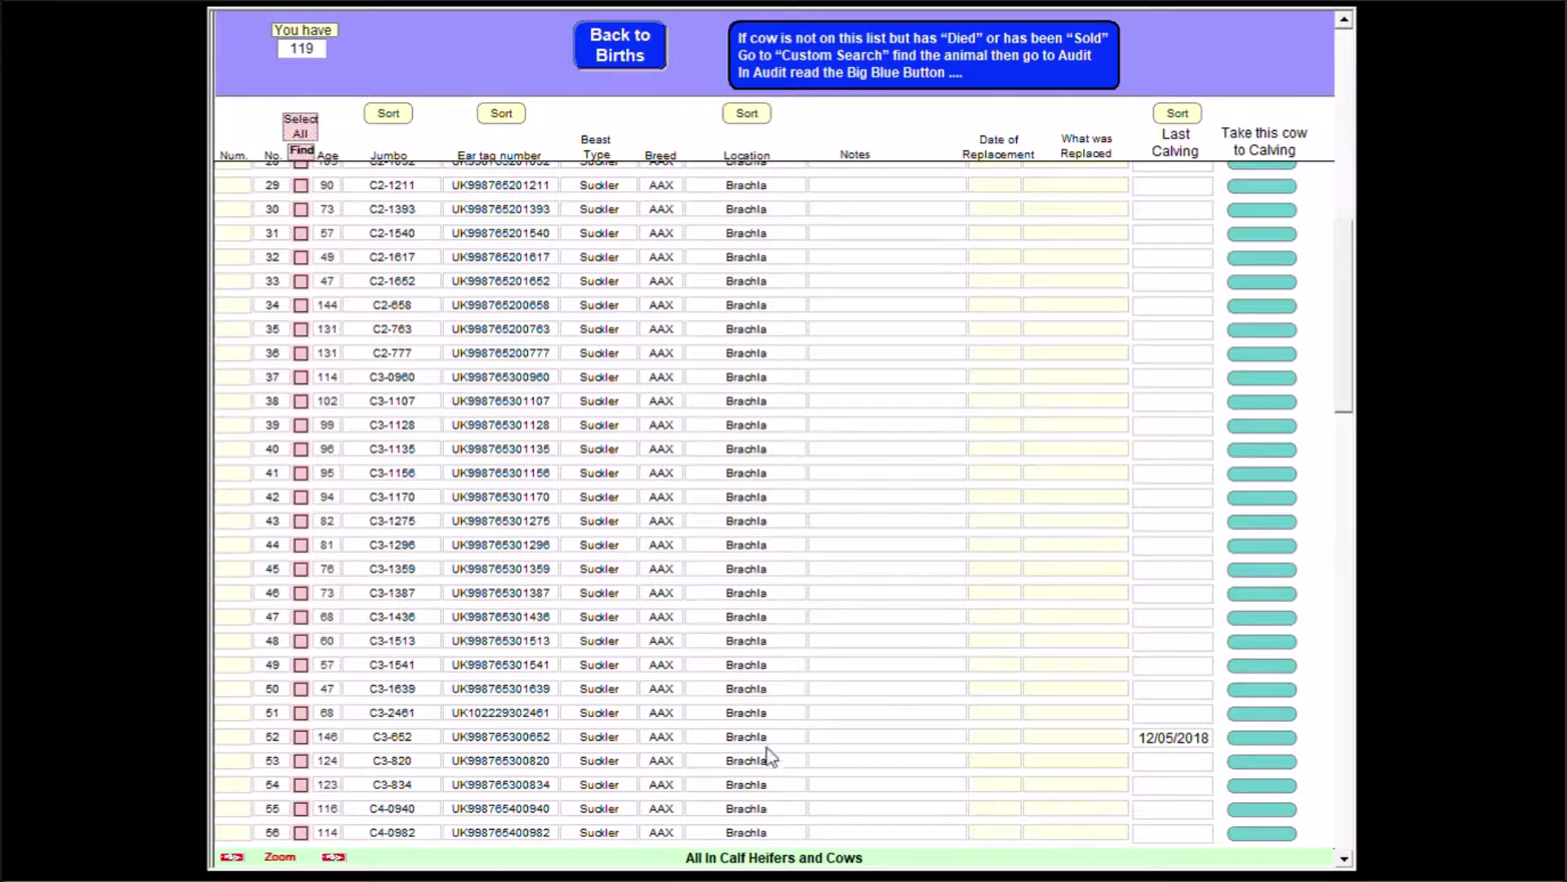
Complete the open calf birth record with dam C3-820 and sire Cracker, and save it with notification to BCMS
click(1253, 762)
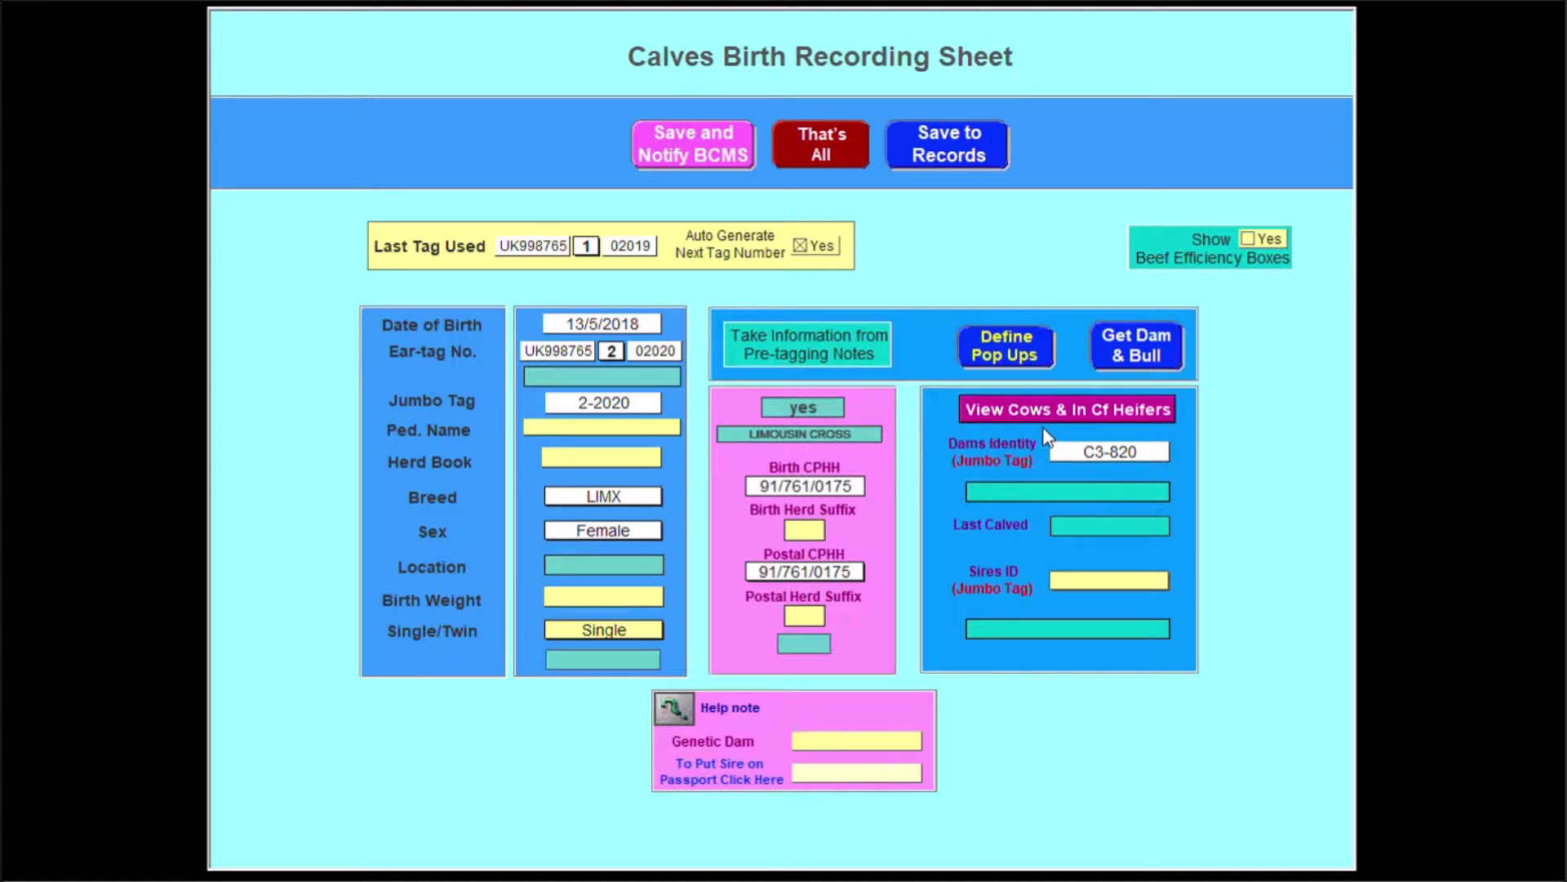
click(1131, 354)
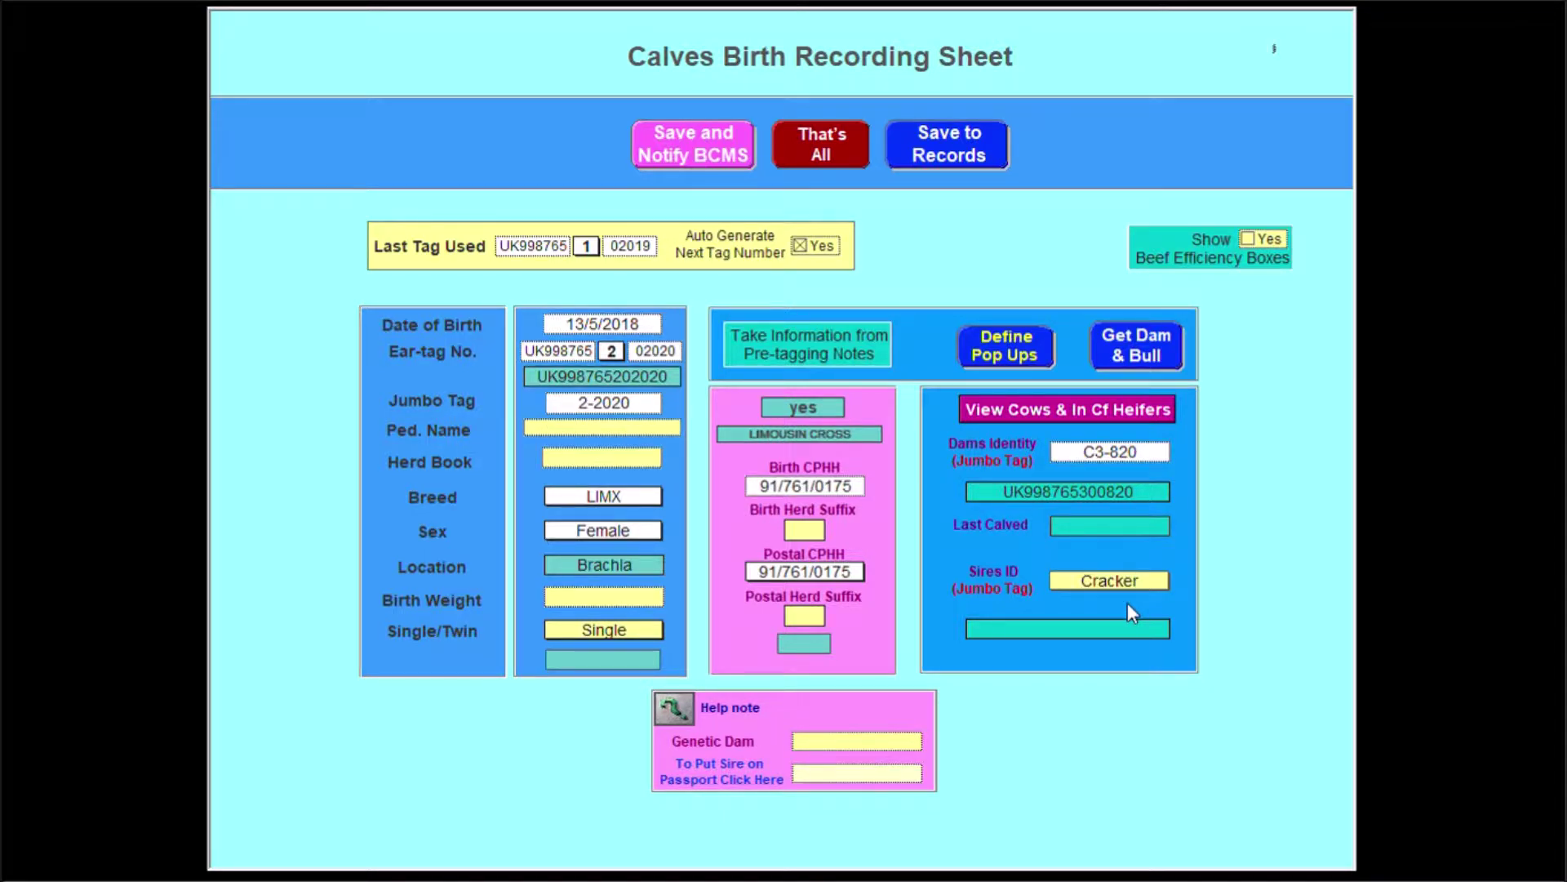
click(1139, 357)
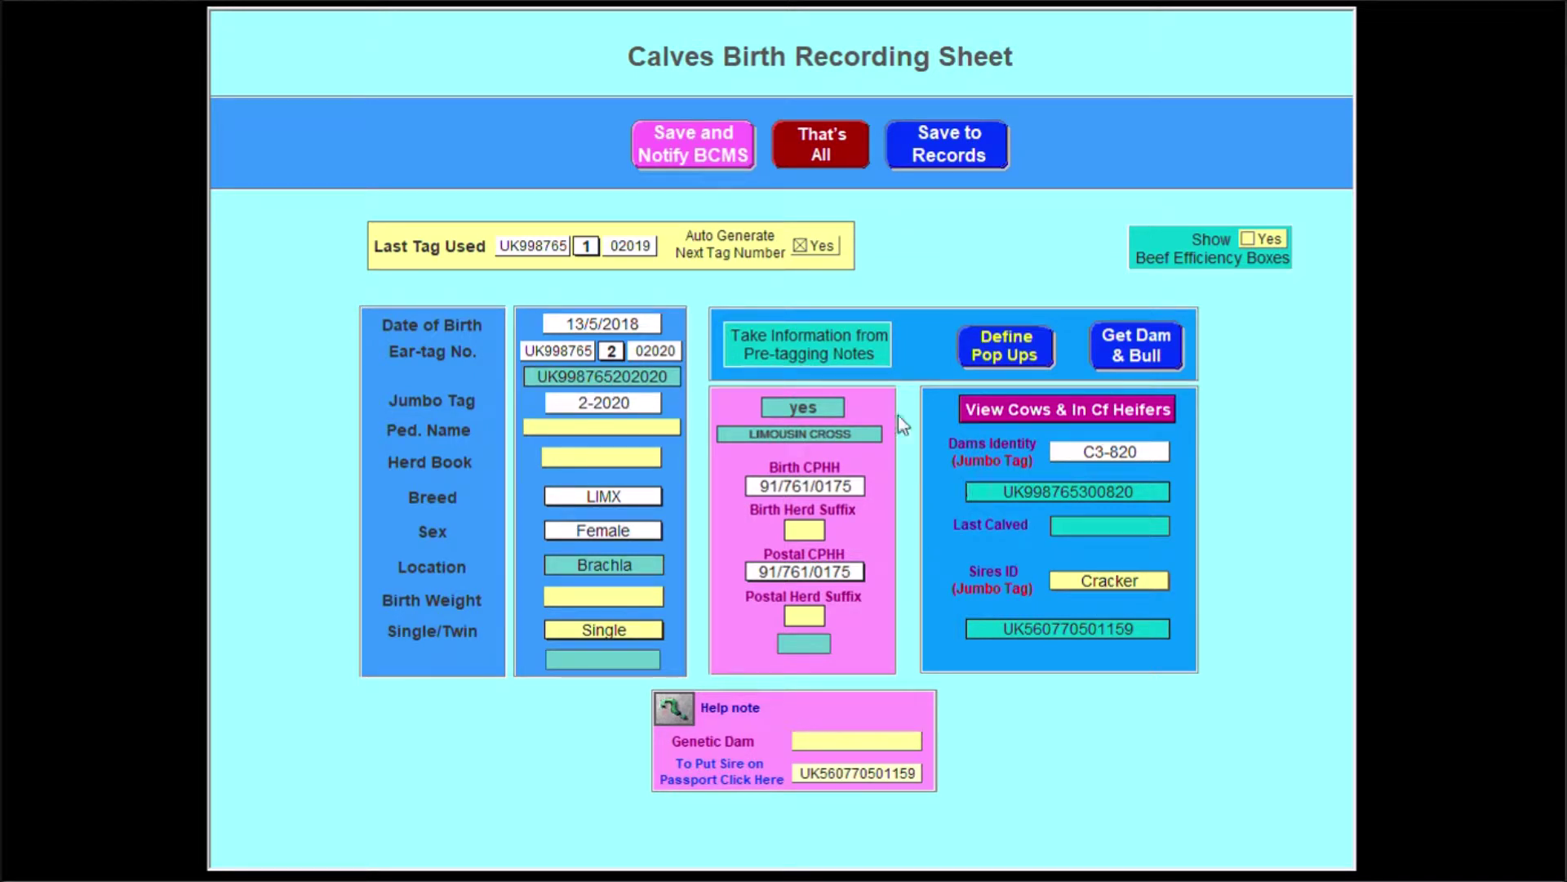
click(704, 153)
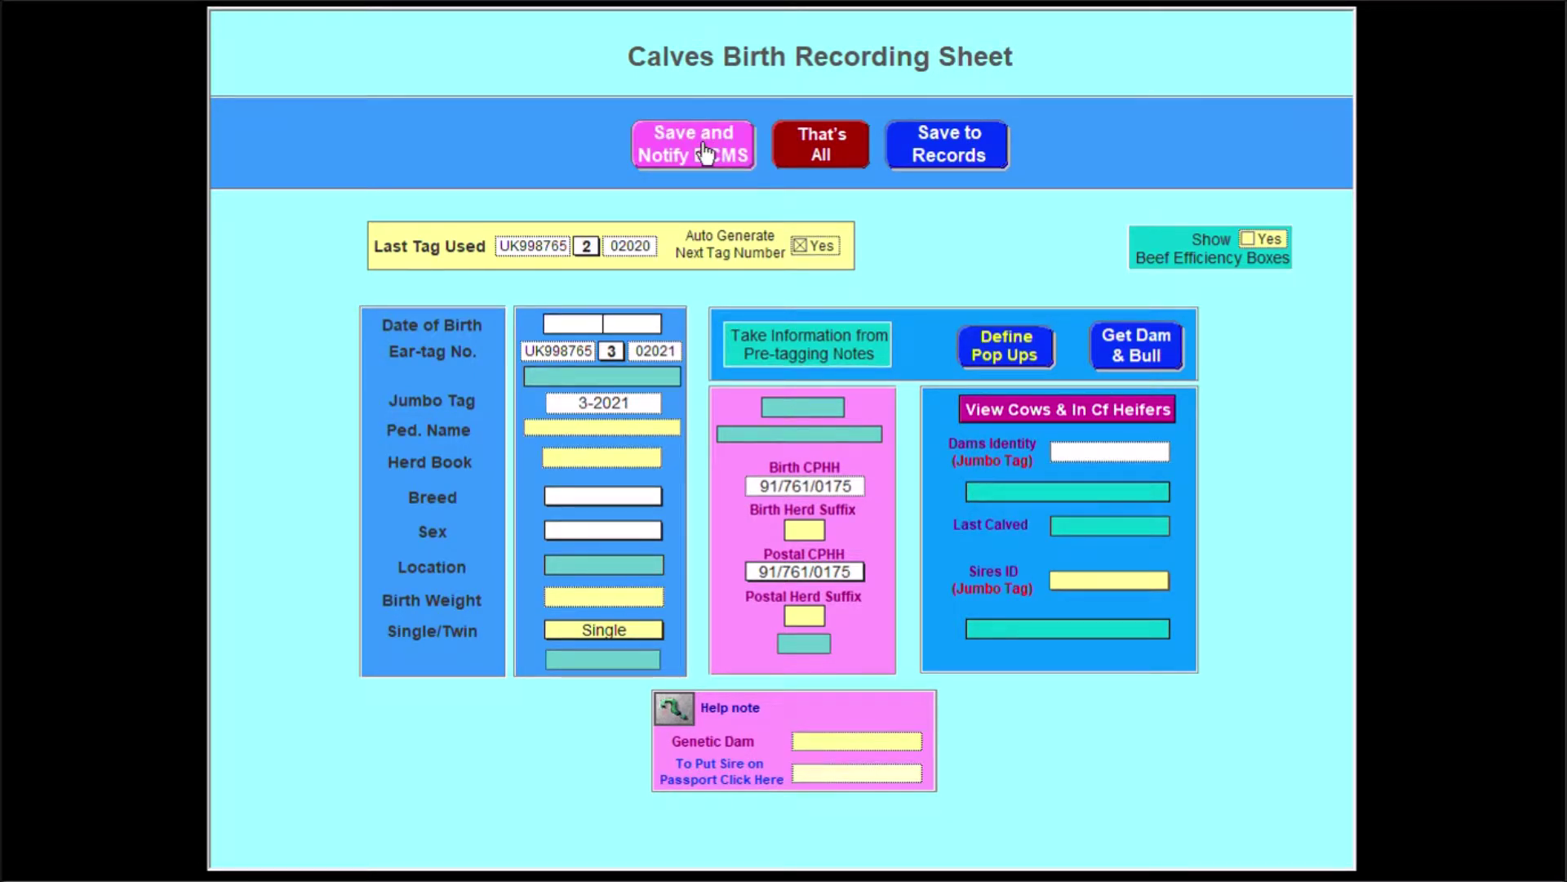
Record a male CHX calf born 14/5/2018 to dam 4-1696 and sire Big Willie, and save it with notification to BCMS
click(1060, 413)
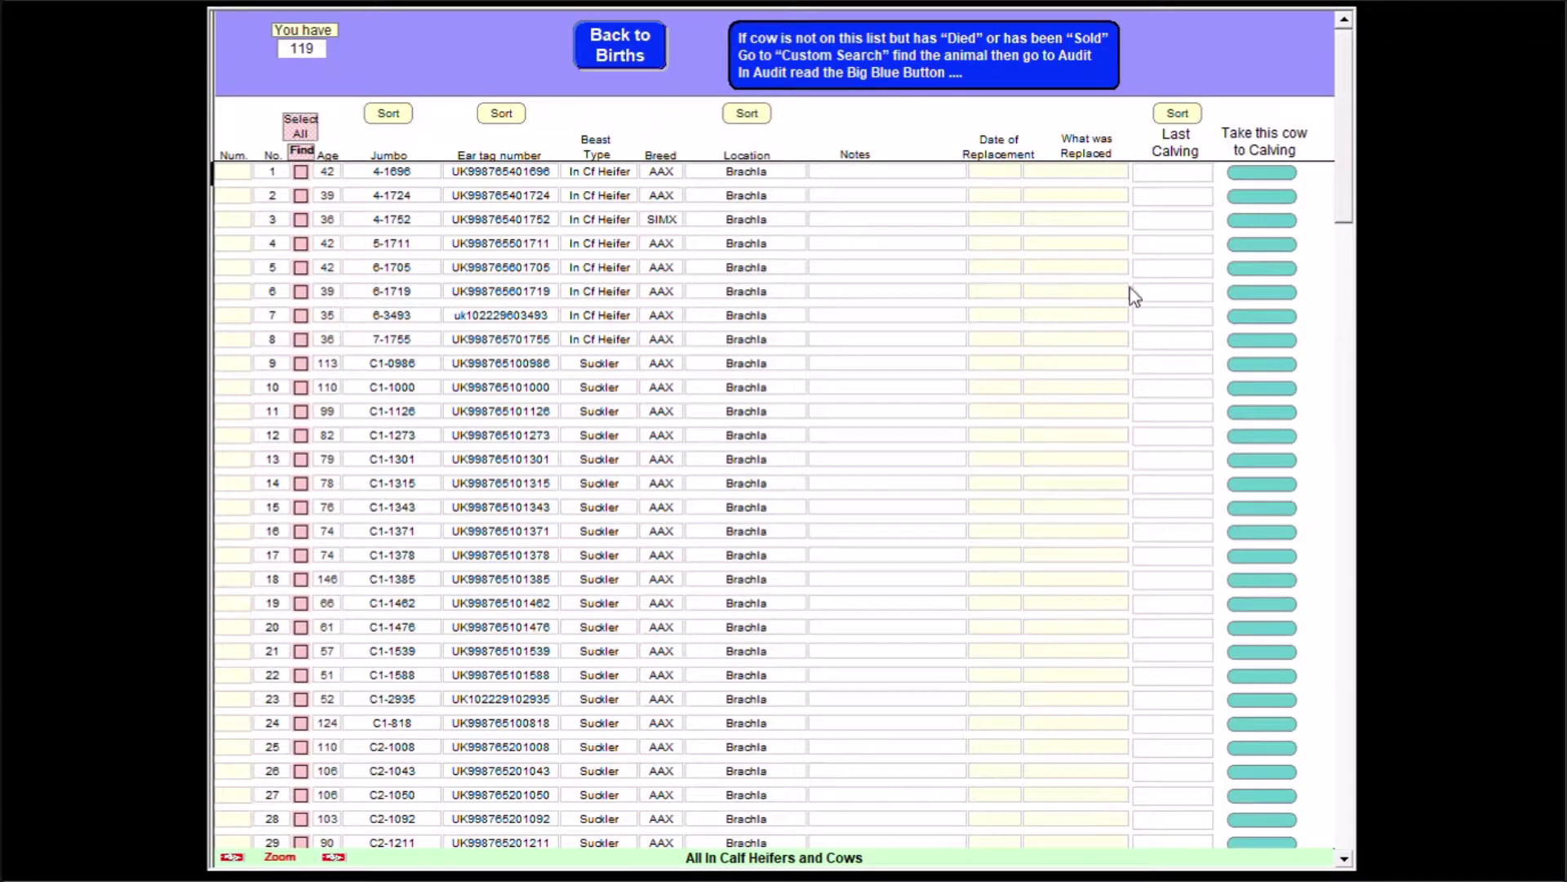
click(1256, 174)
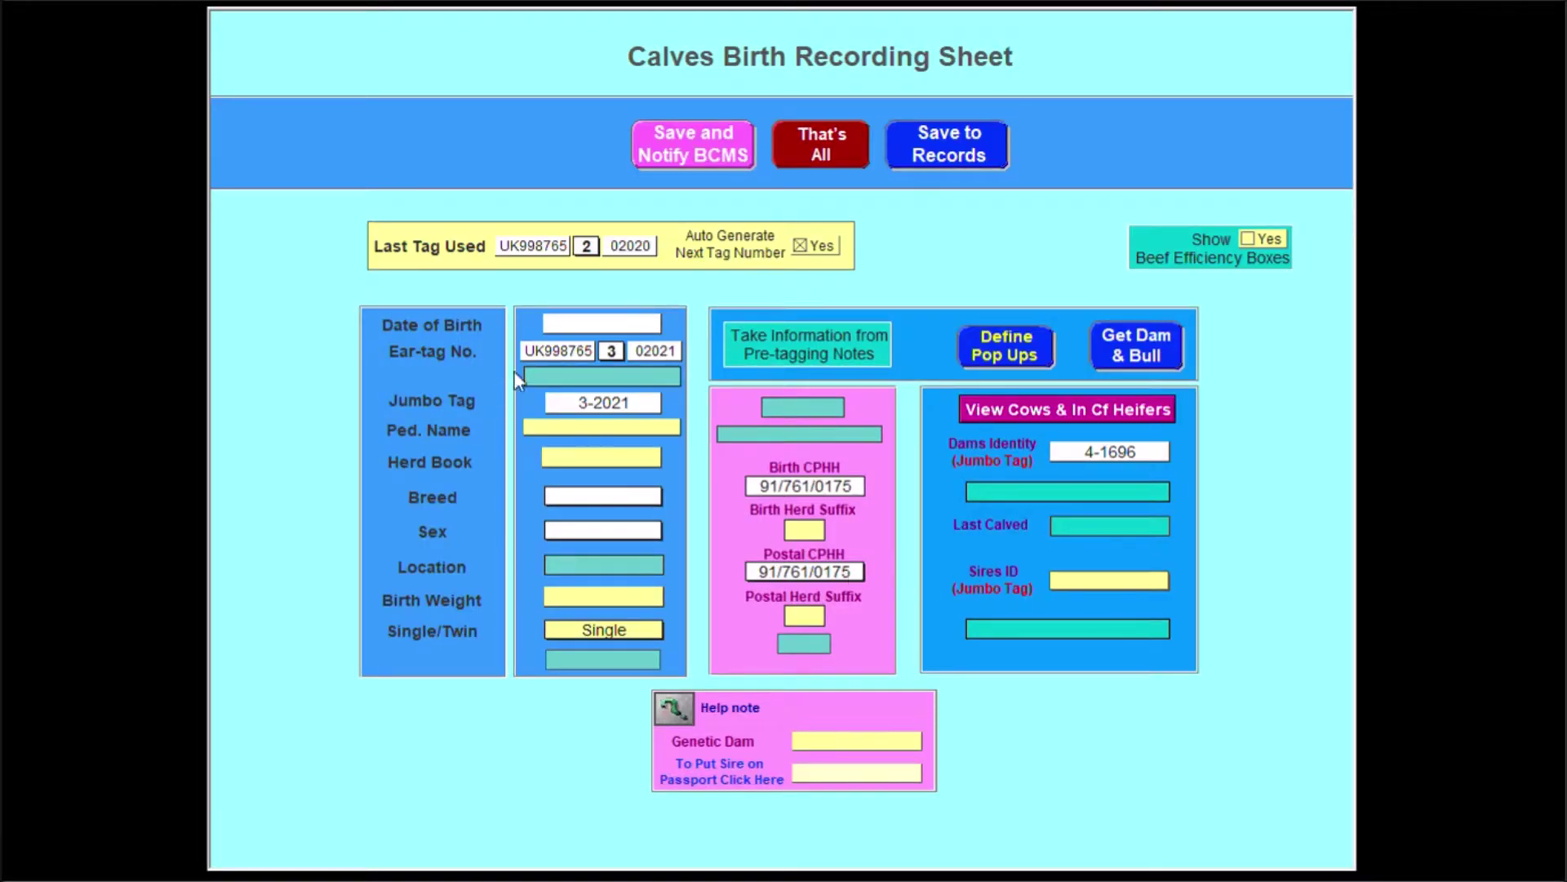
click(581, 324)
text(14/5)
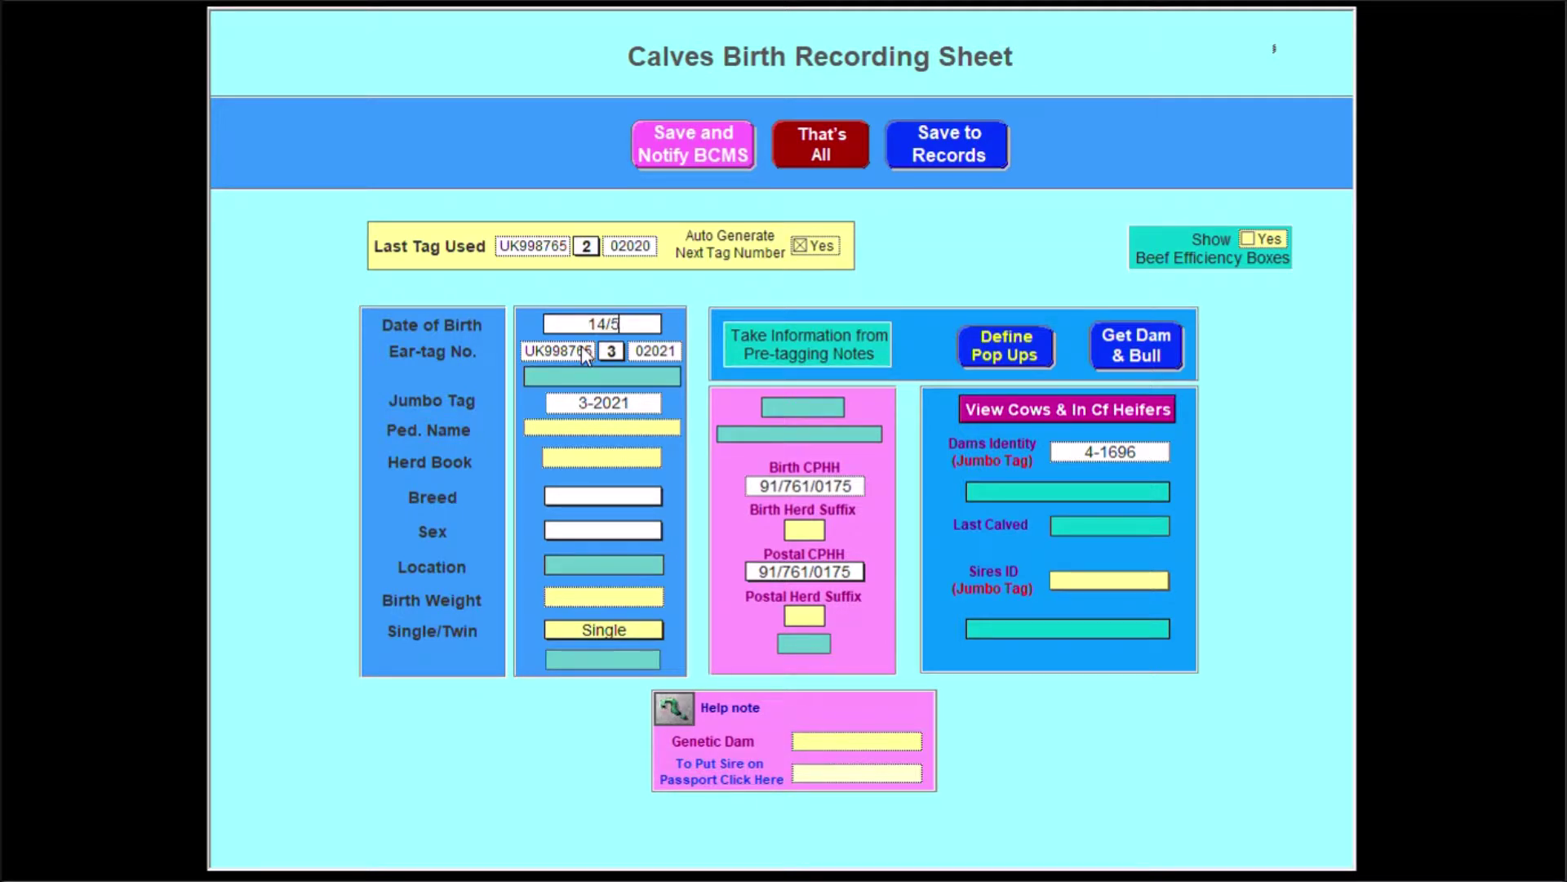
click(605, 494)
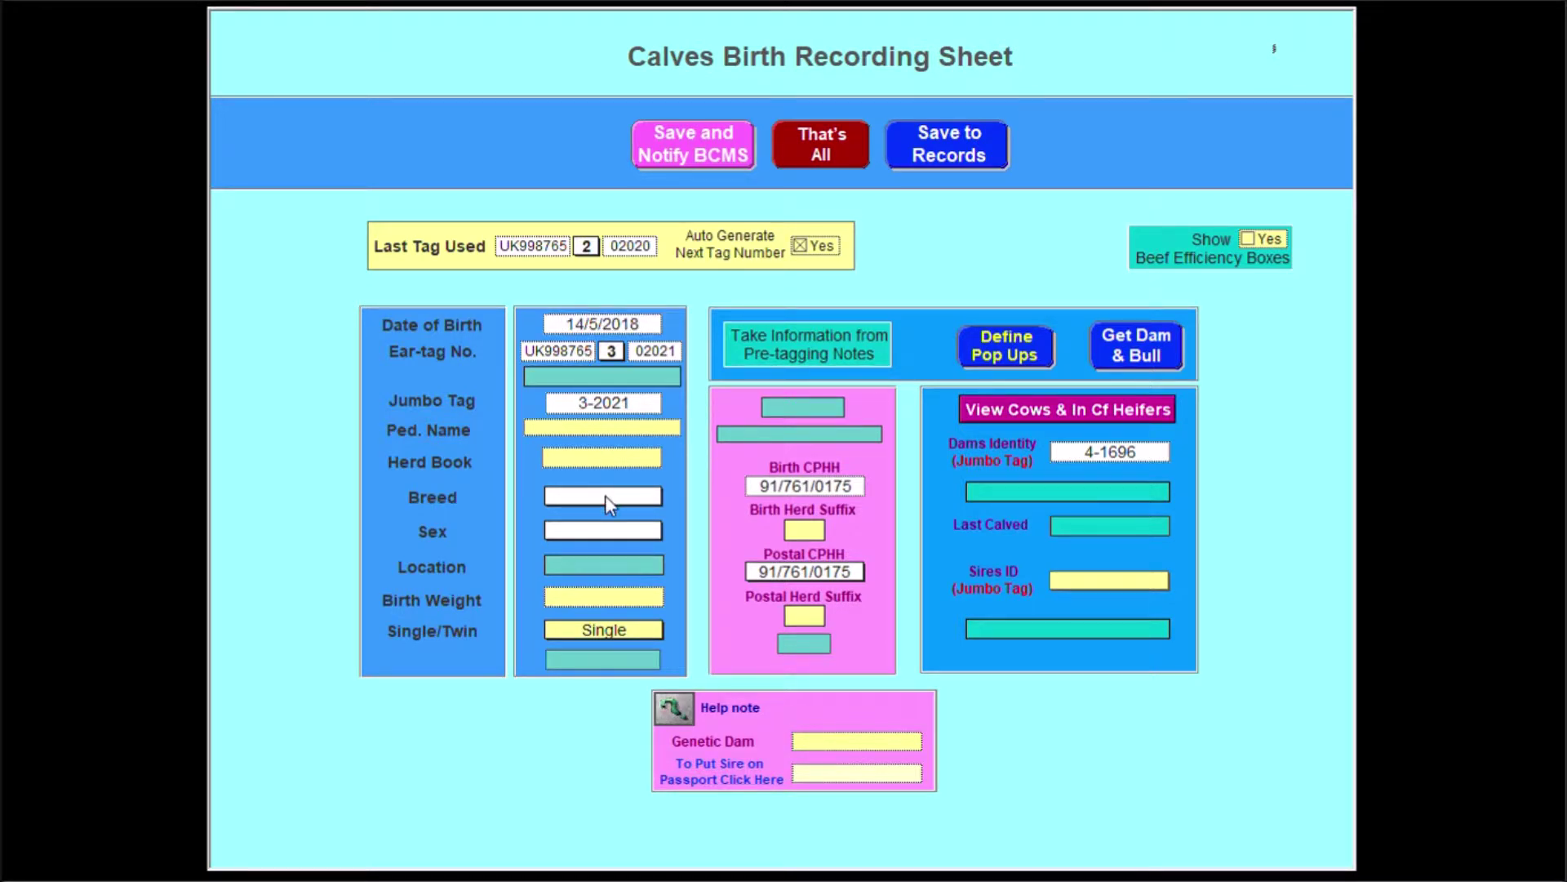
text(CHX)
key(Tab)
text(Male)
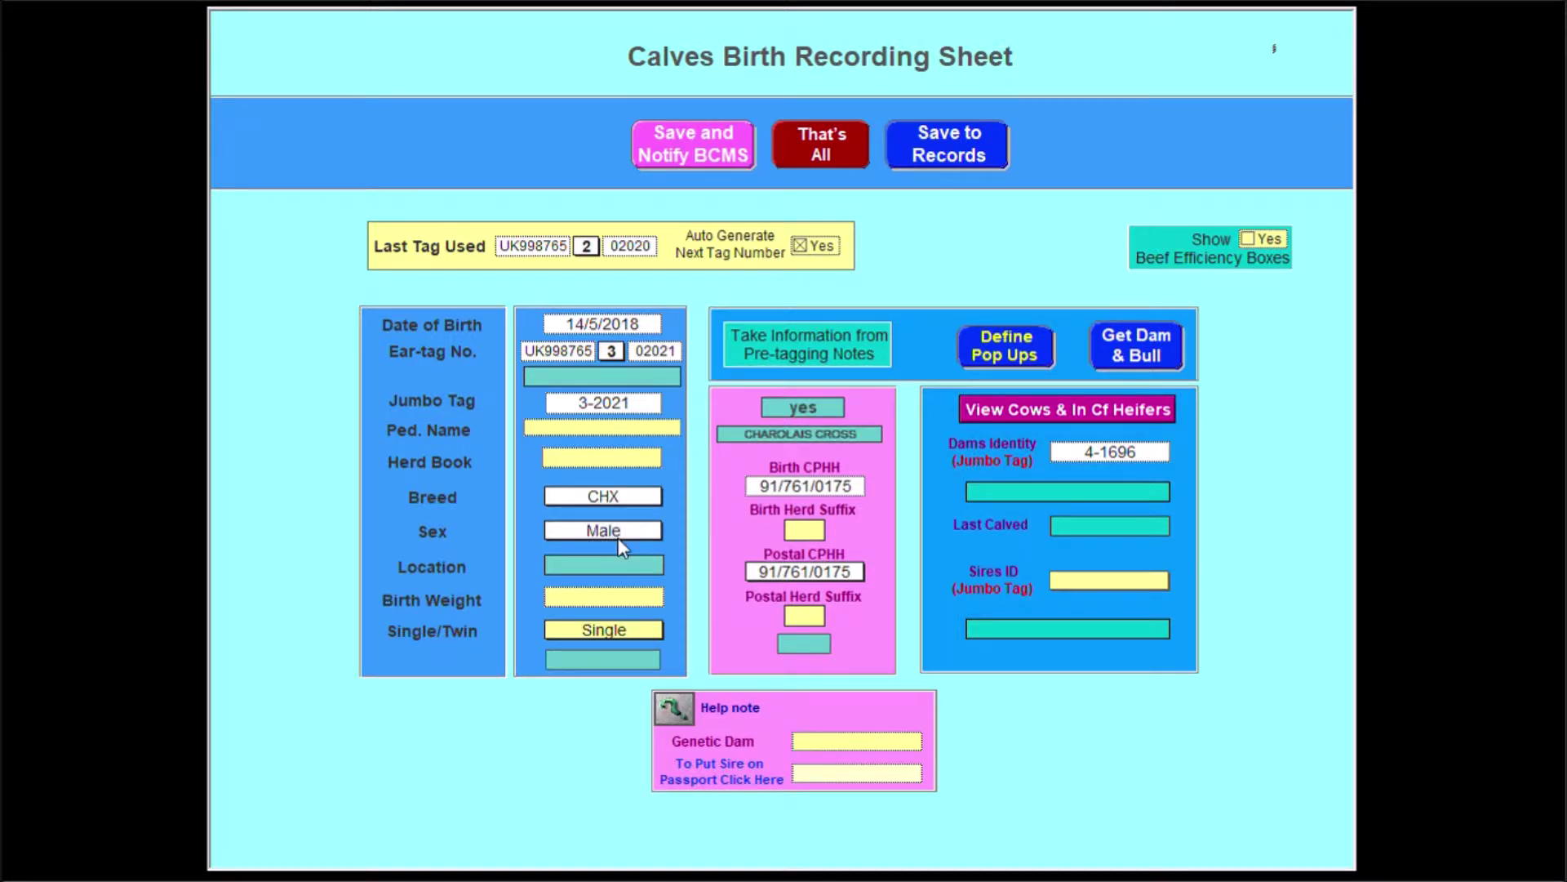
click(1114, 355)
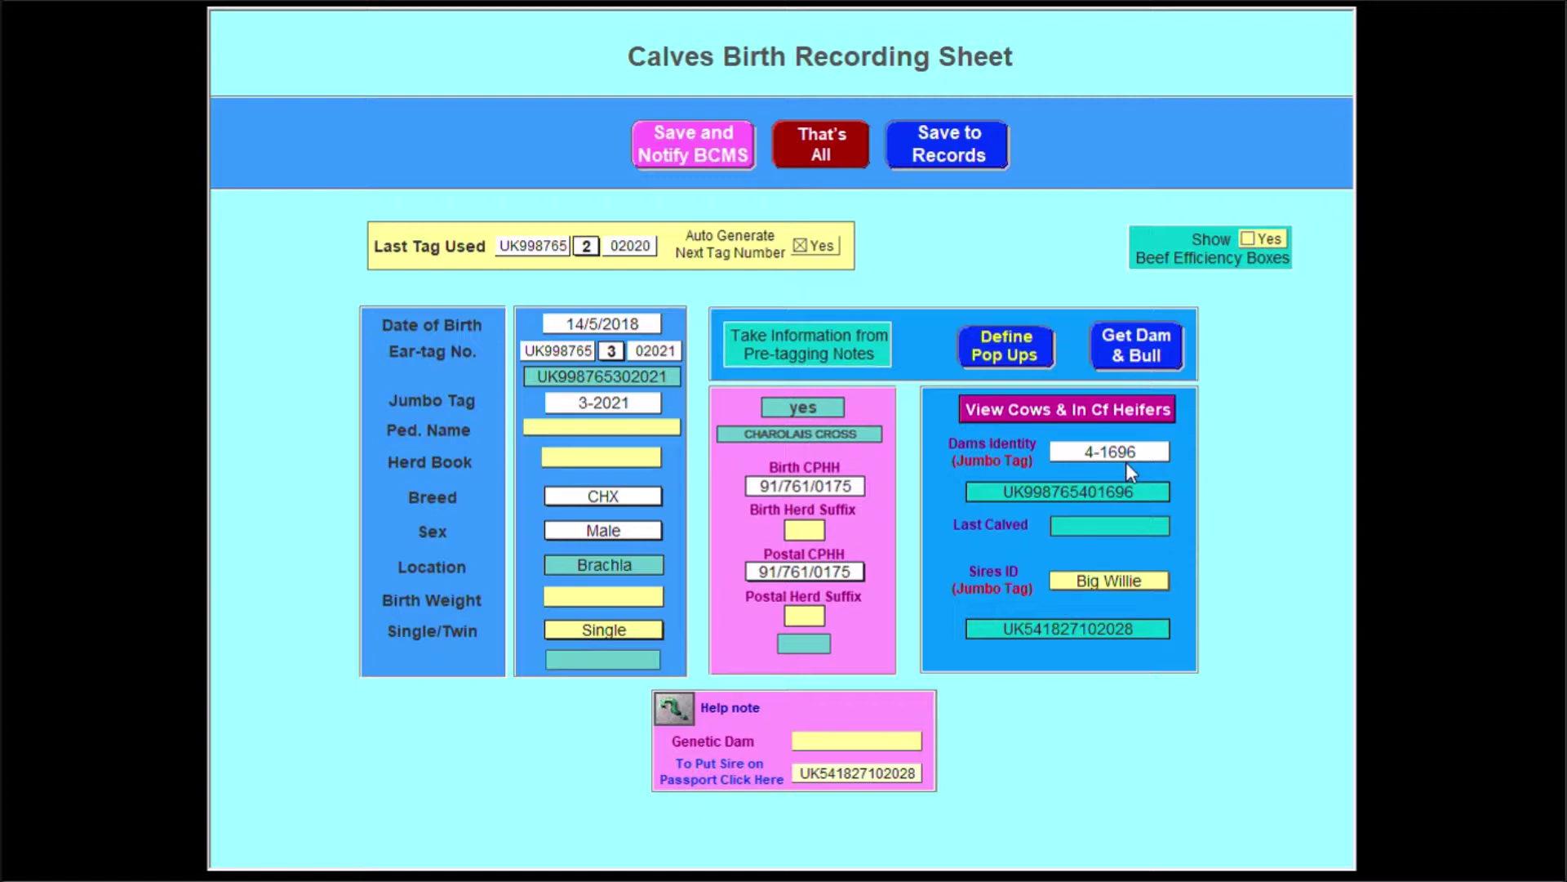
click(689, 154)
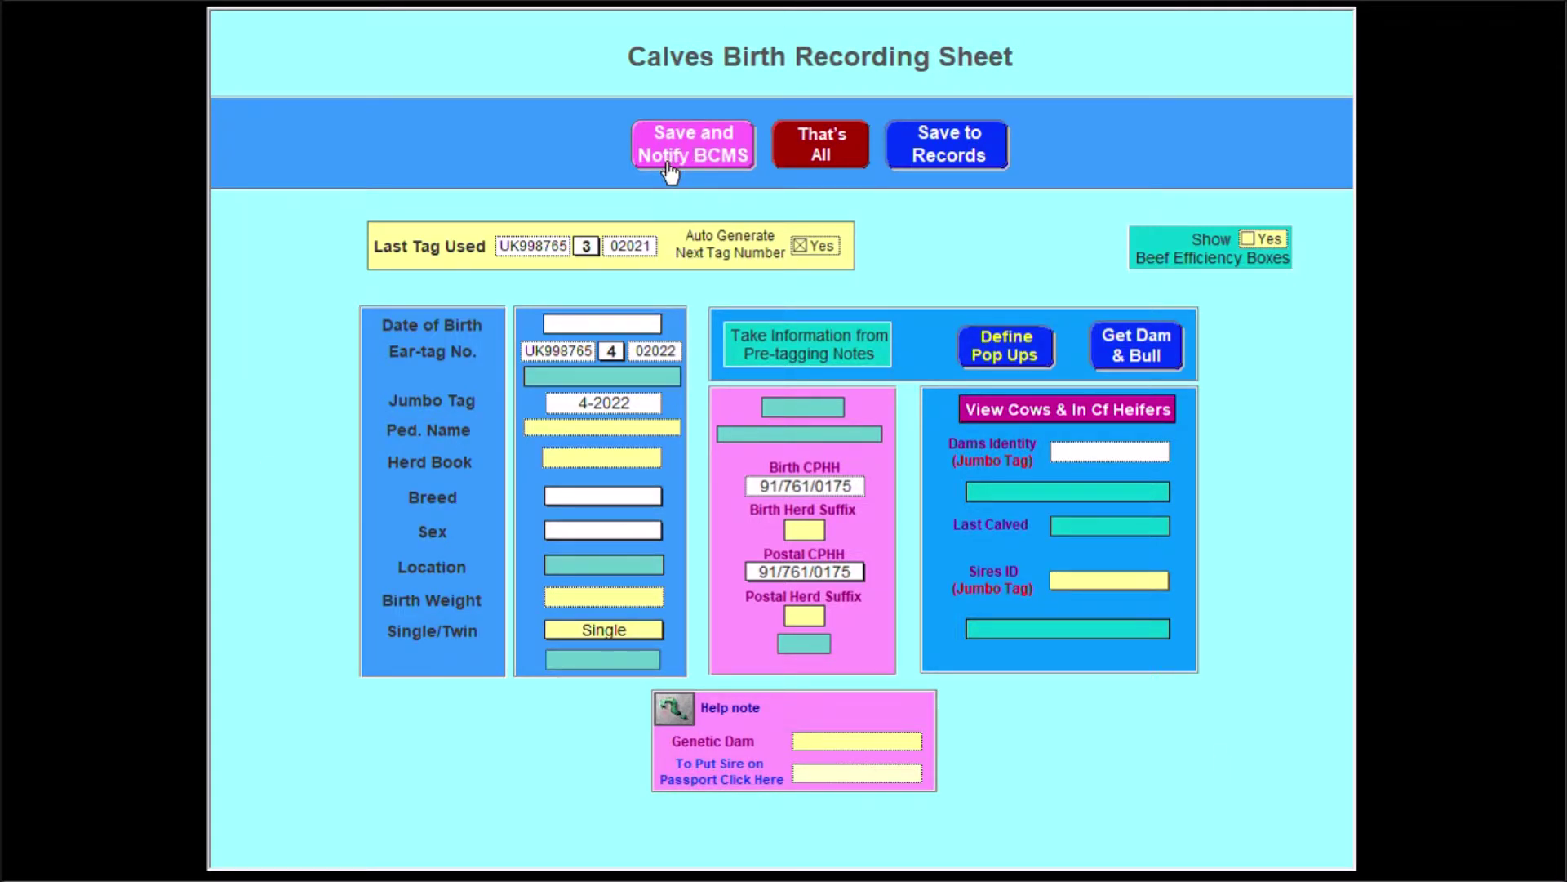
Finish the birth recording and review the 18/05/2018 14:49:58 passport records waiting to be emailed to BCMS
click(837, 146)
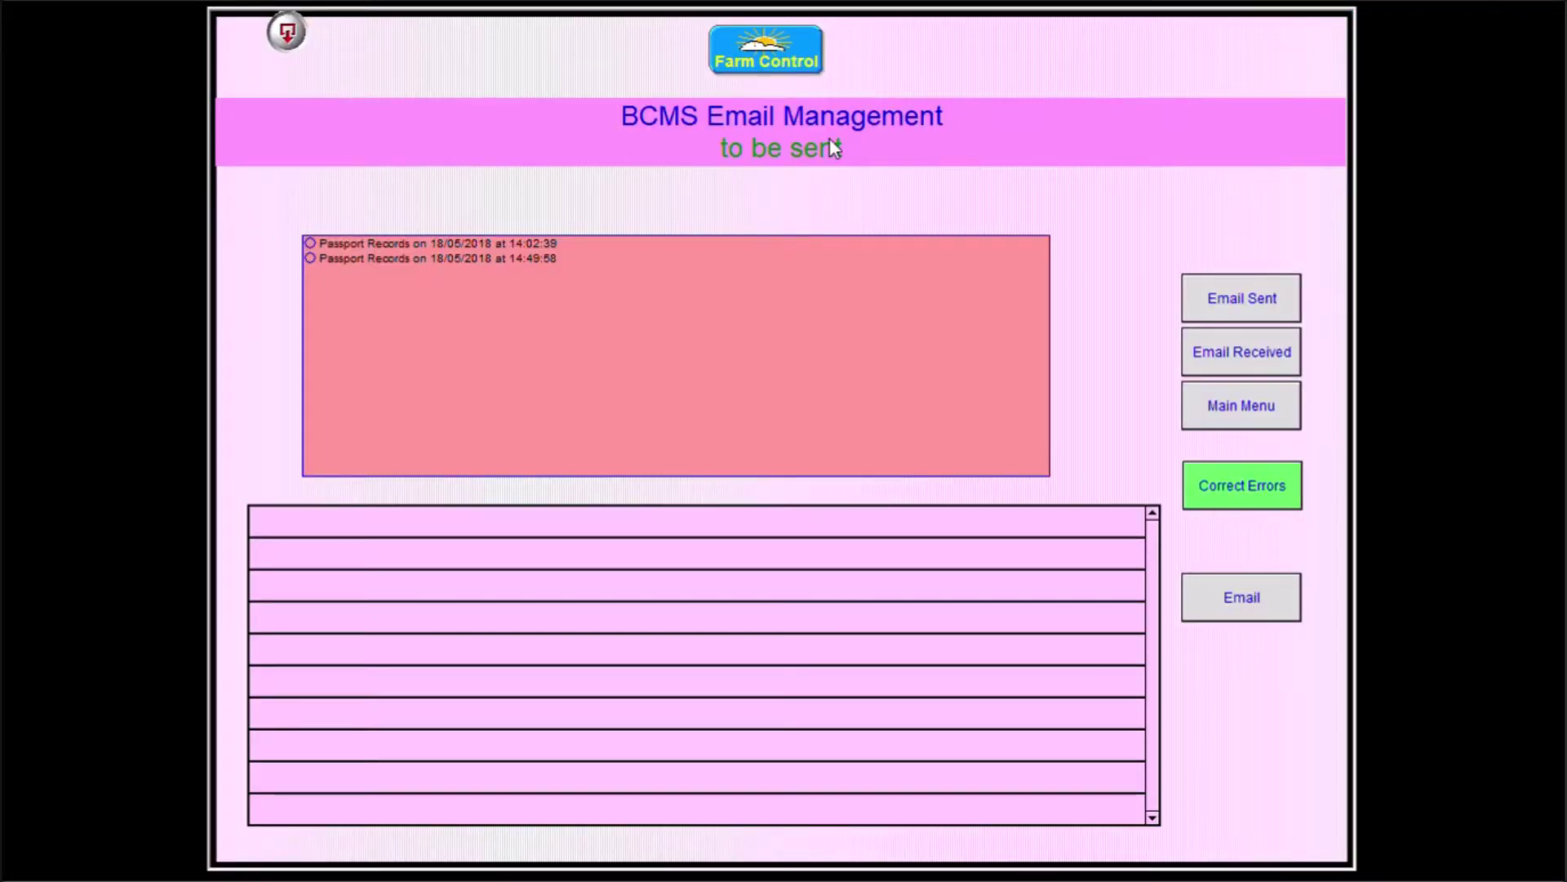
click(491, 259)
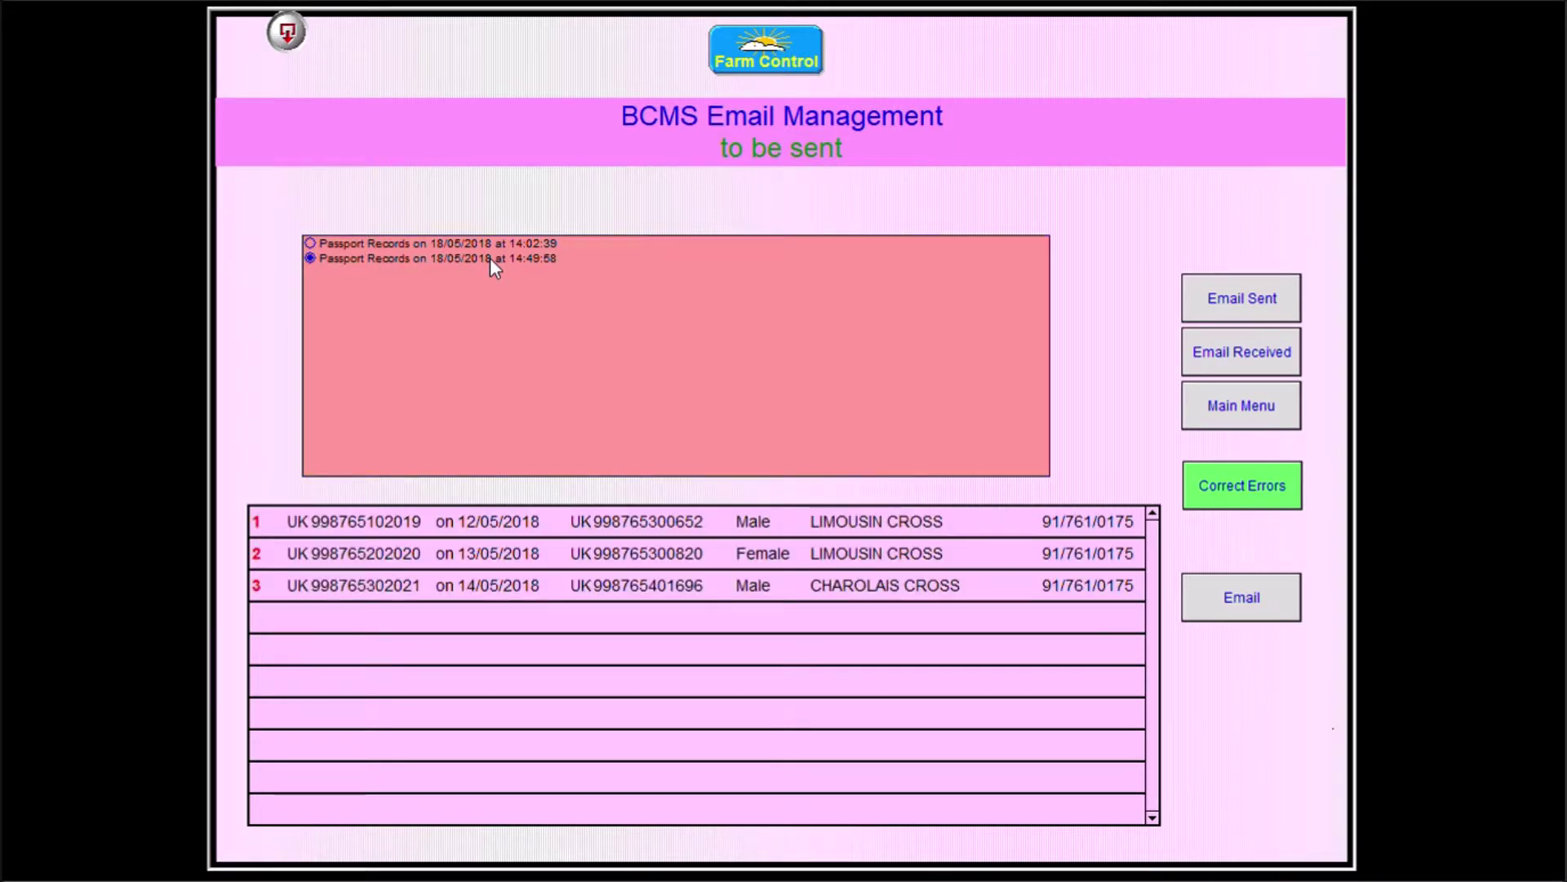
click(498, 244)
click(499, 257)
click(762, 54)
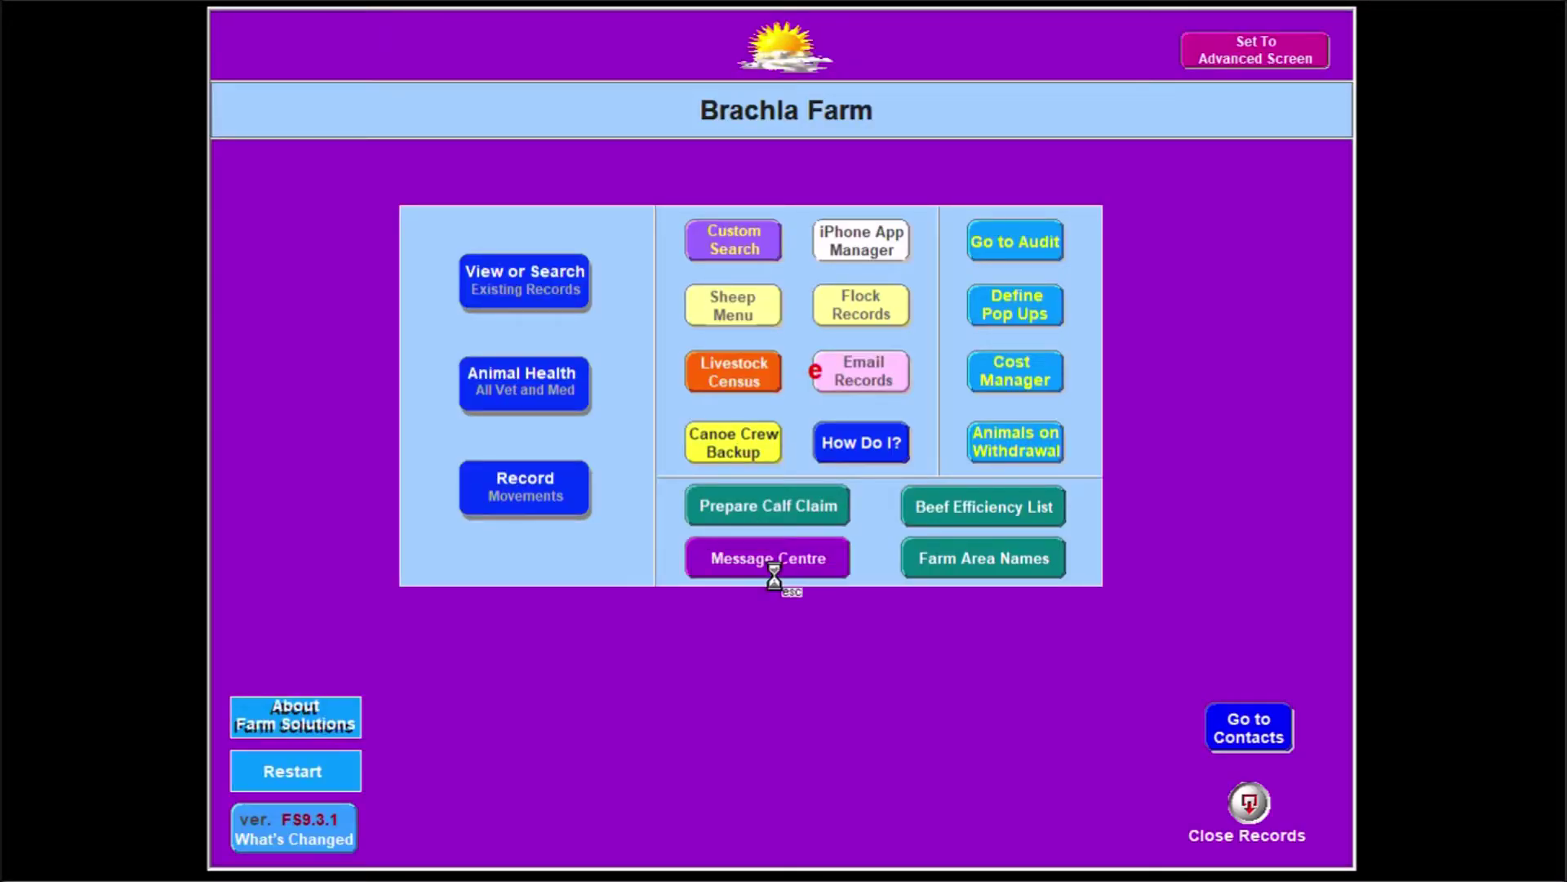
Check the Message Centre for unseen messages, and restart the records to review births awaiting BCMS confirmation
click(771, 570)
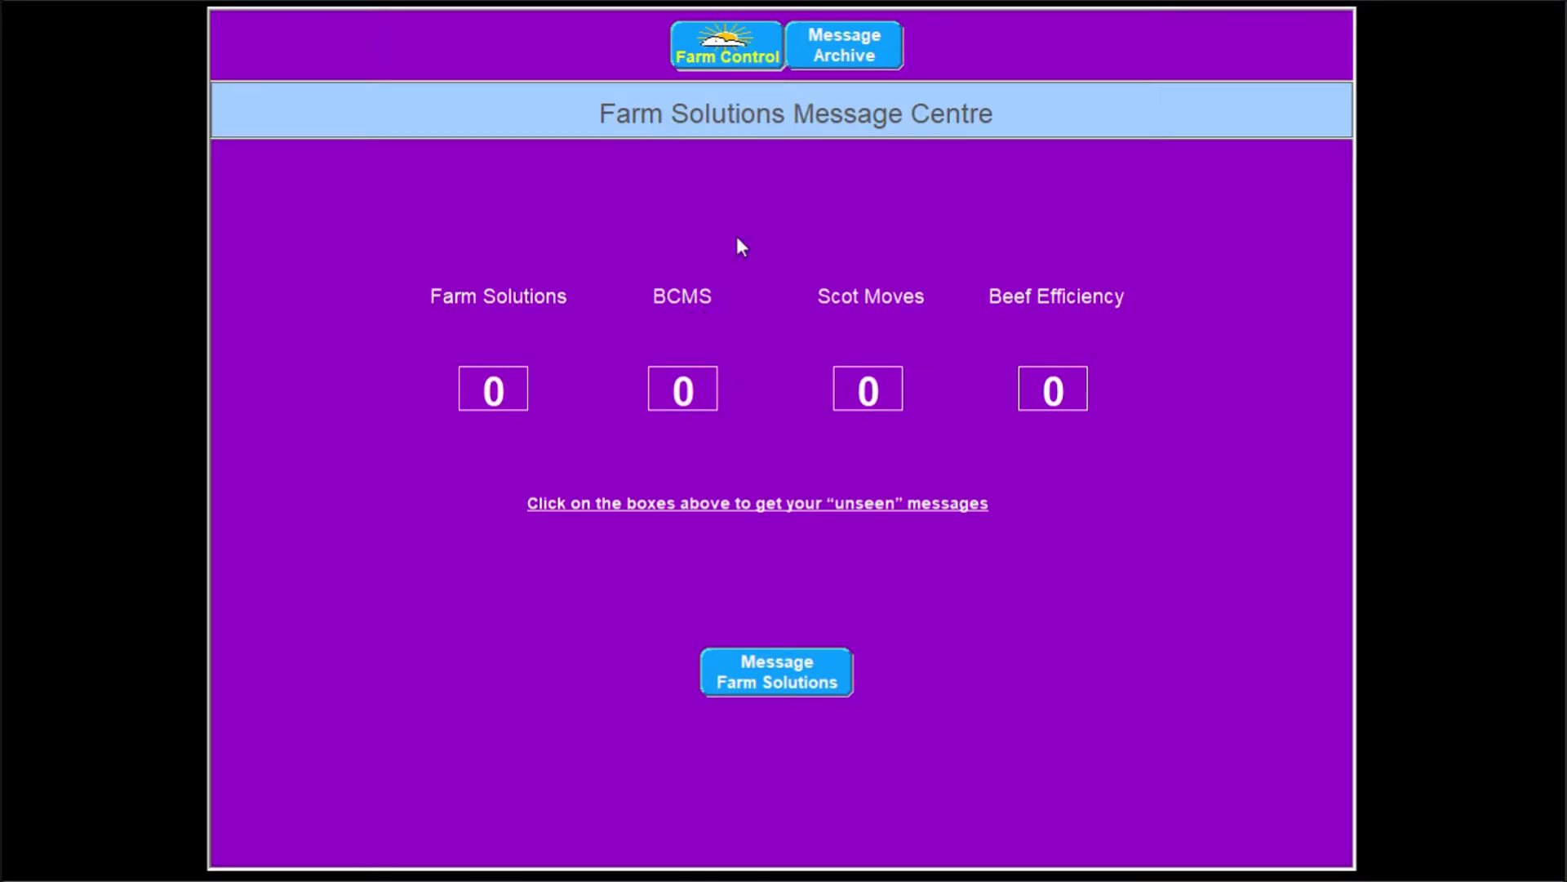
click(770, 66)
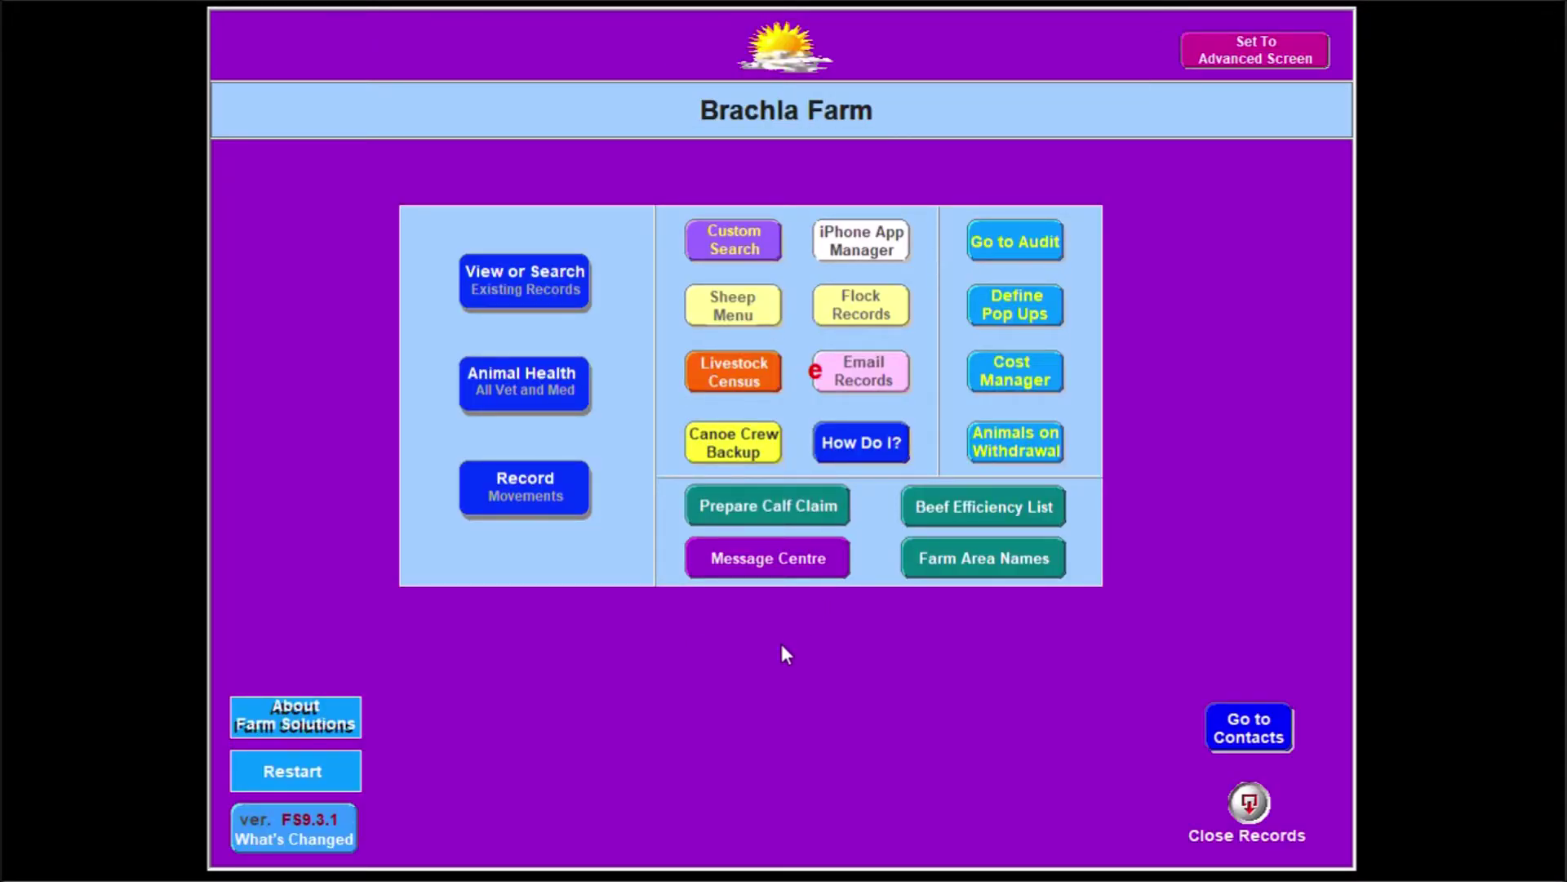
click(322, 771)
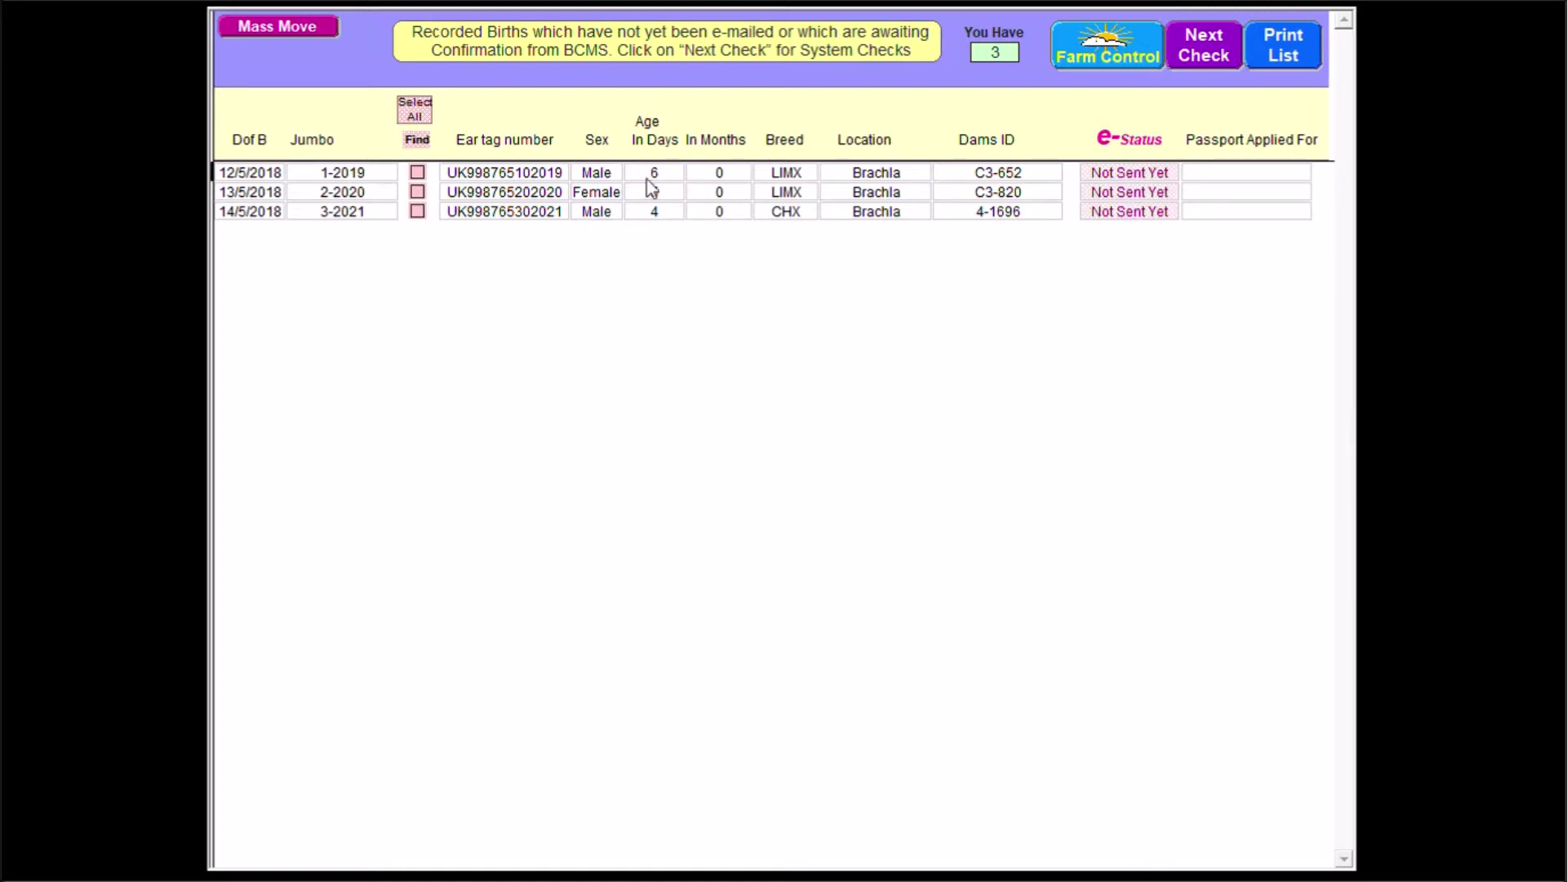
click(1094, 54)
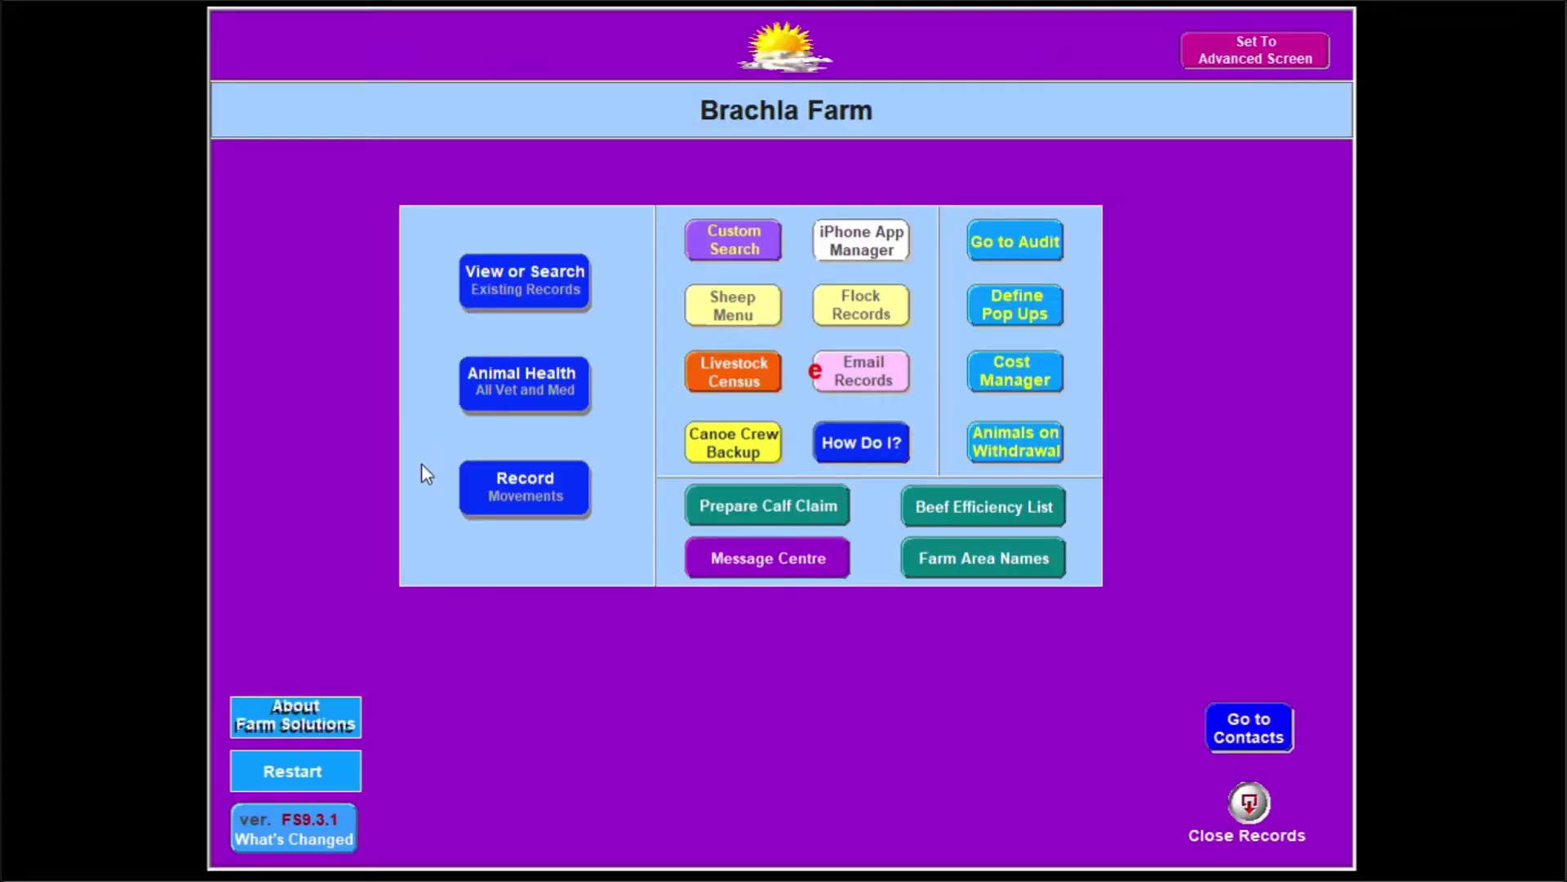
View the current heifer calves list in the livestock handling reports and look for the new calf 2-2020
click(502, 298)
click(471, 322)
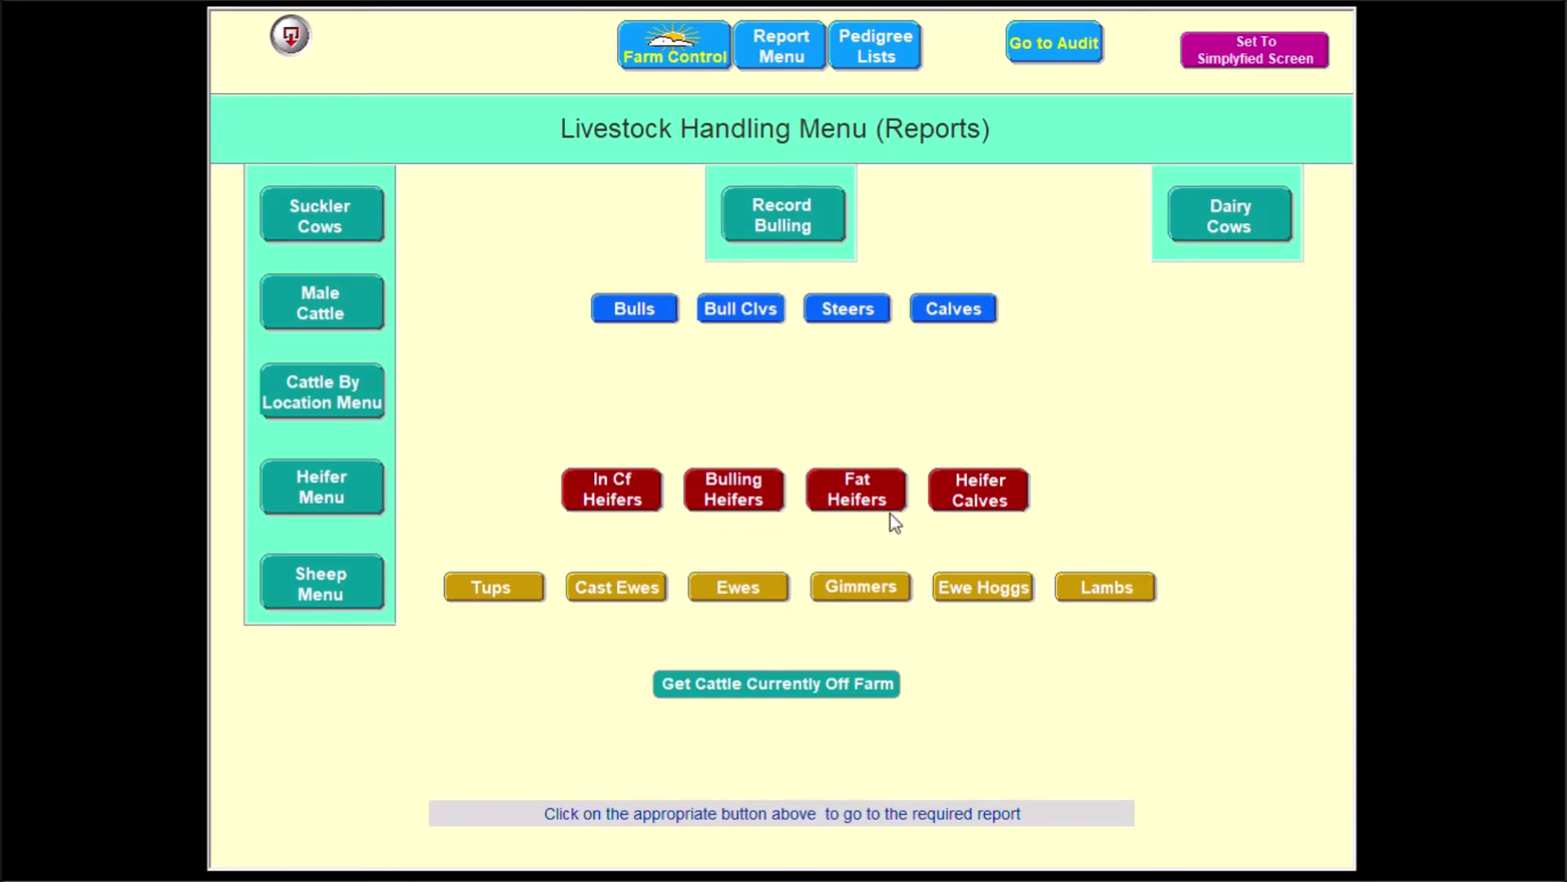
click(978, 495)
scroll(1290, 539, down, 8)
scroll(1220, 653, down, 3)
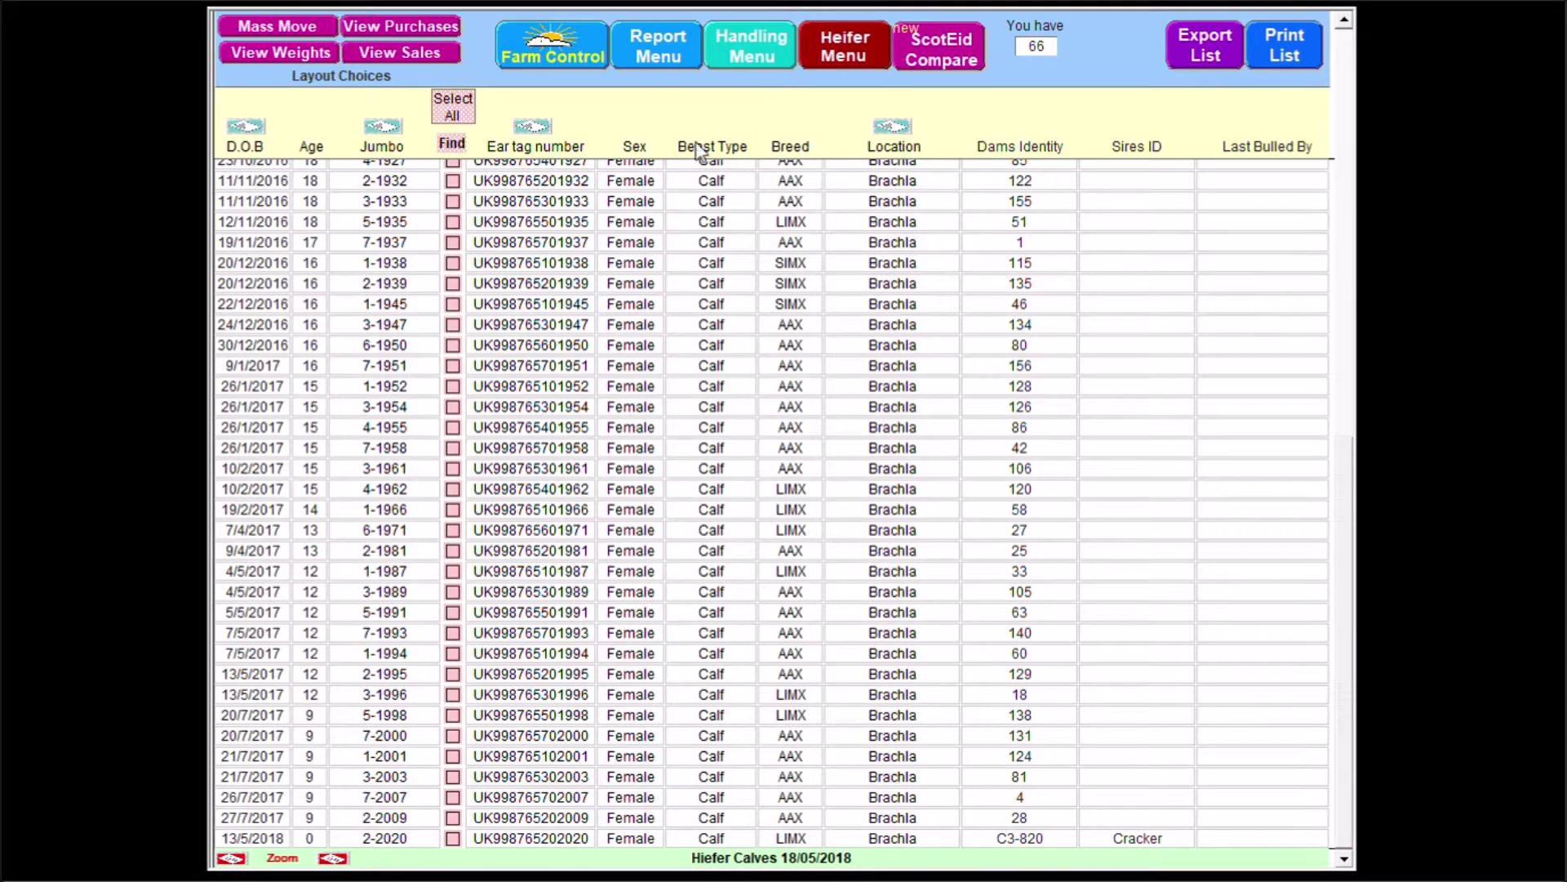
View the male calves list and look for the new calves 1-2019 and 3-2021 at its end
click(772, 57)
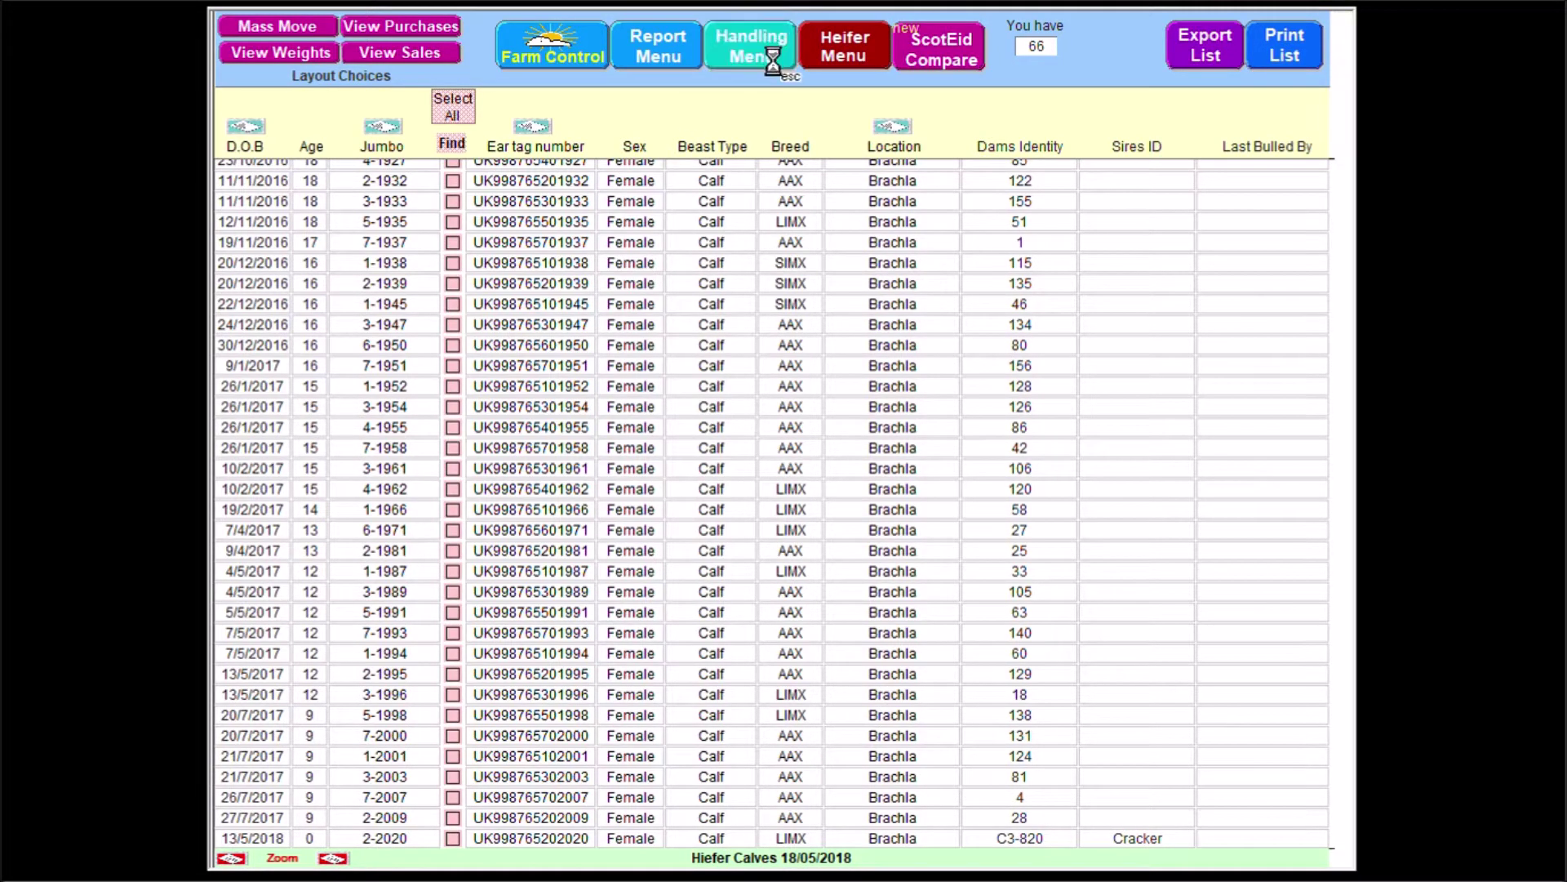
click(968, 311)
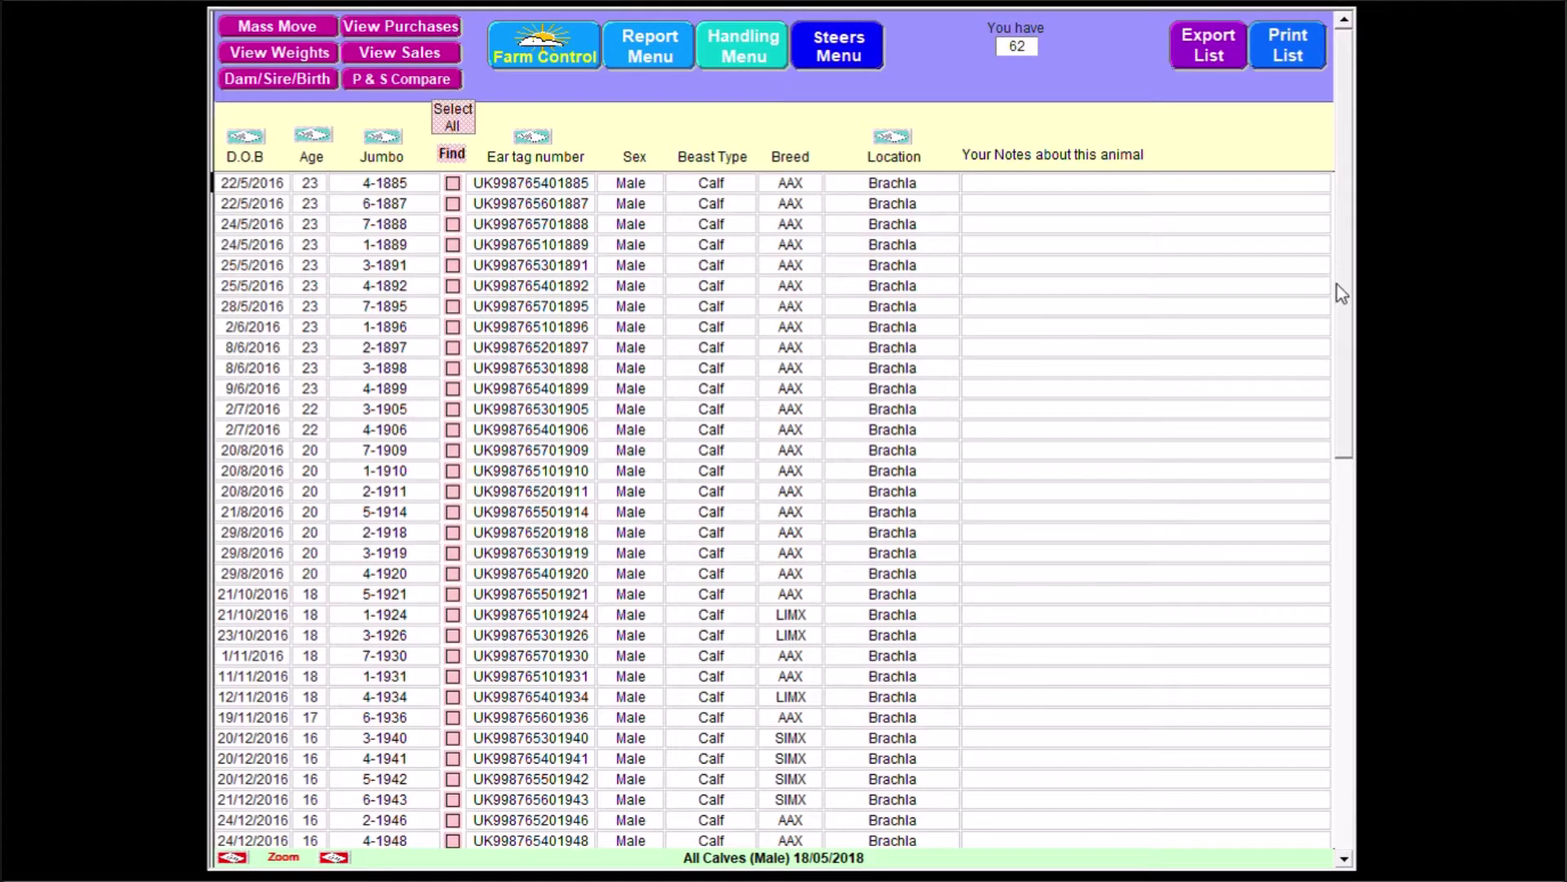
drag(1339, 286, 1305, 761)
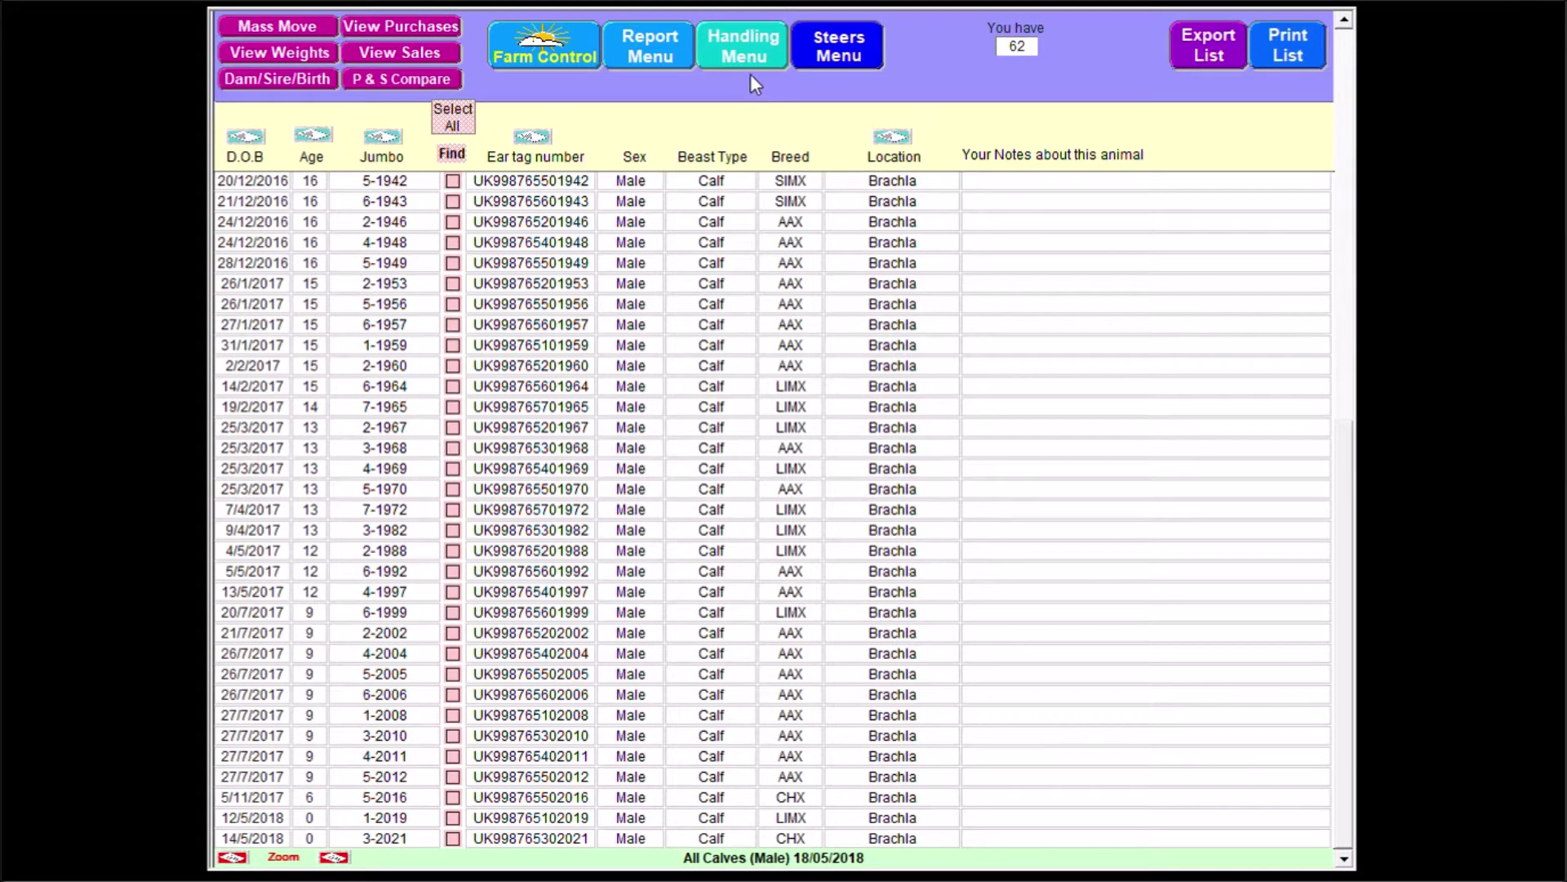
Review the running totals in the continuous herd records for females and males
click(653, 51)
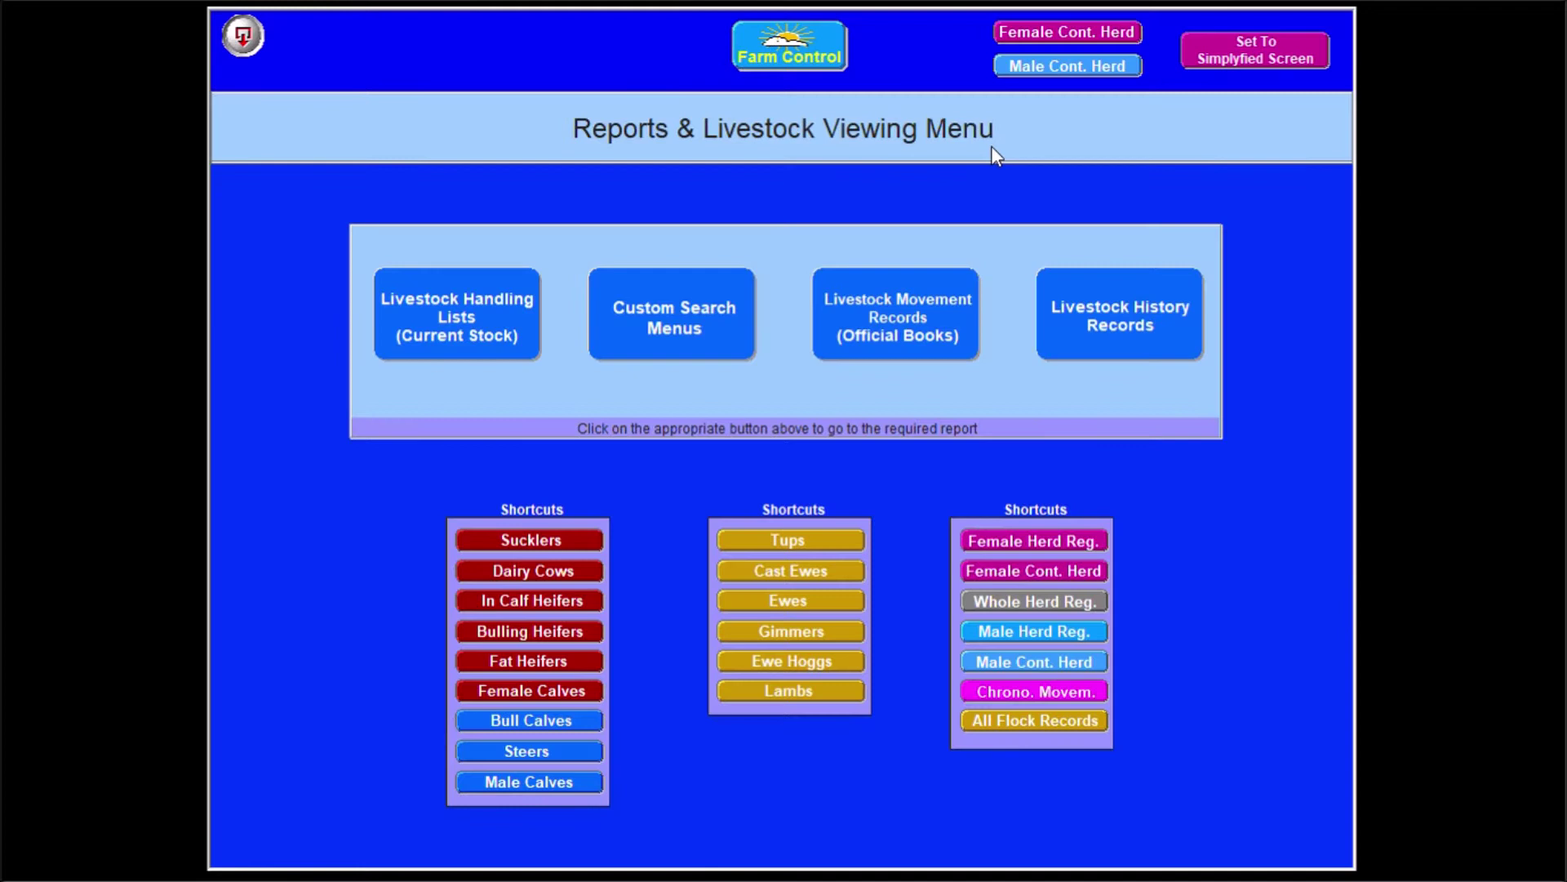
click(1110, 34)
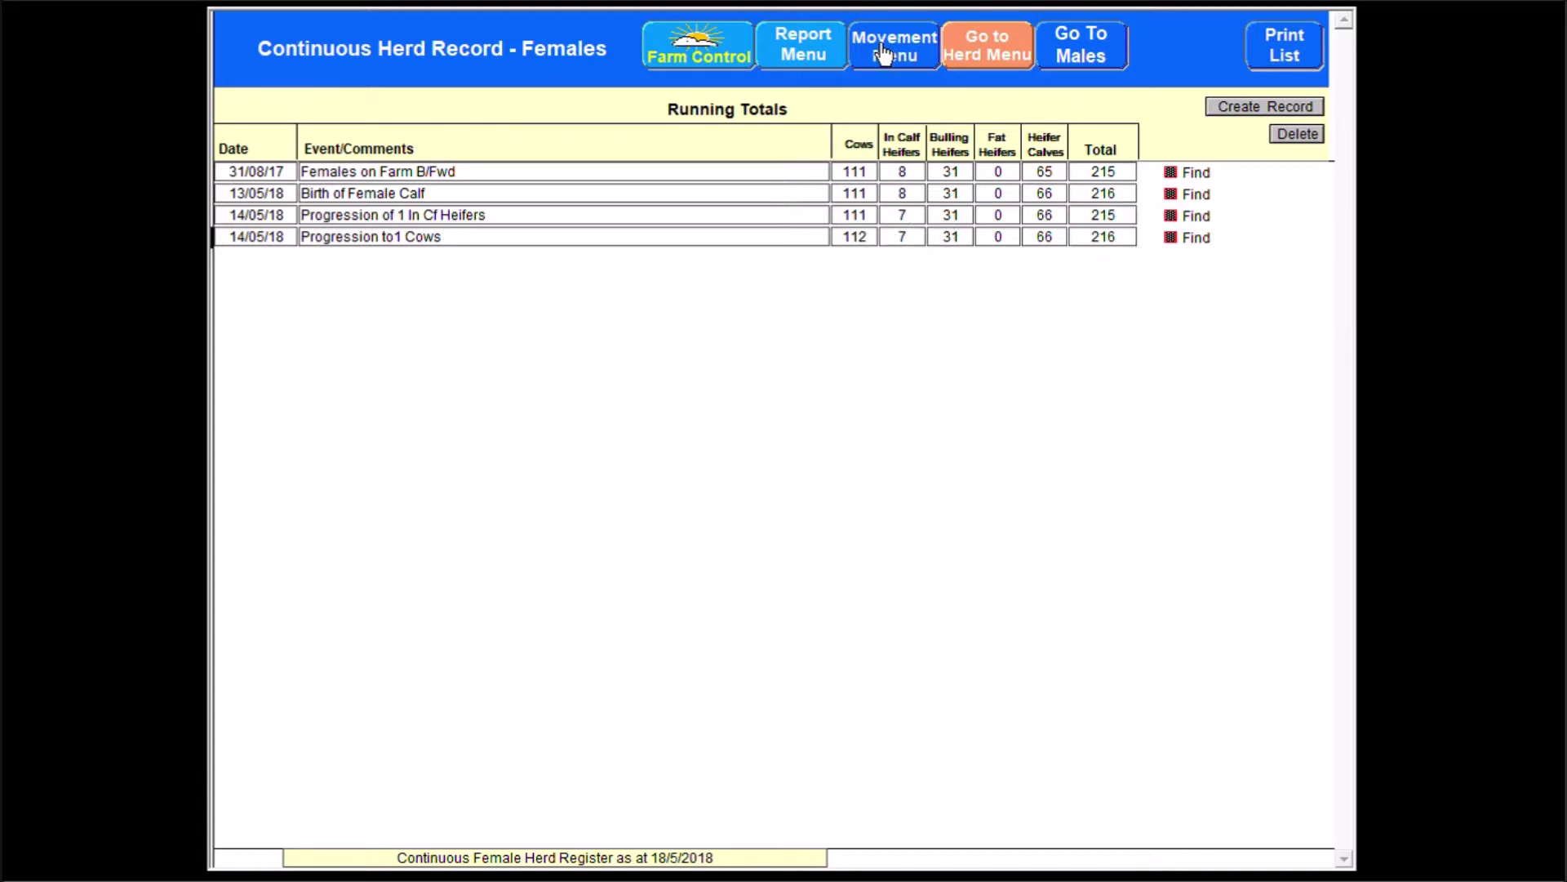
click(1098, 54)
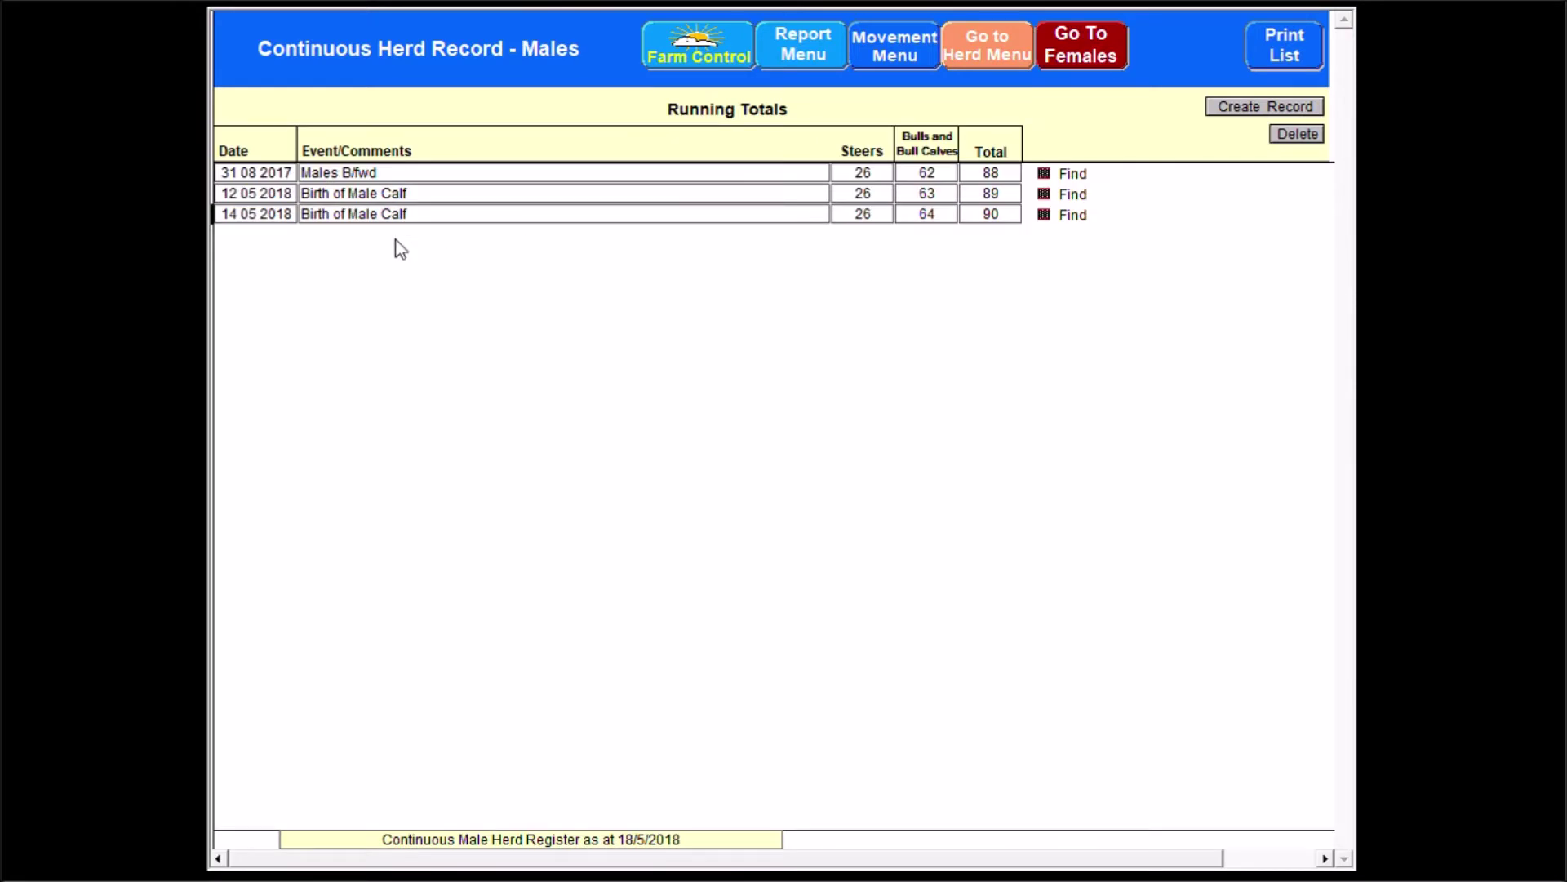
Review the new births and the heifer progression in the full movement book records, and return to the main menu
click(906, 56)
click(1046, 62)
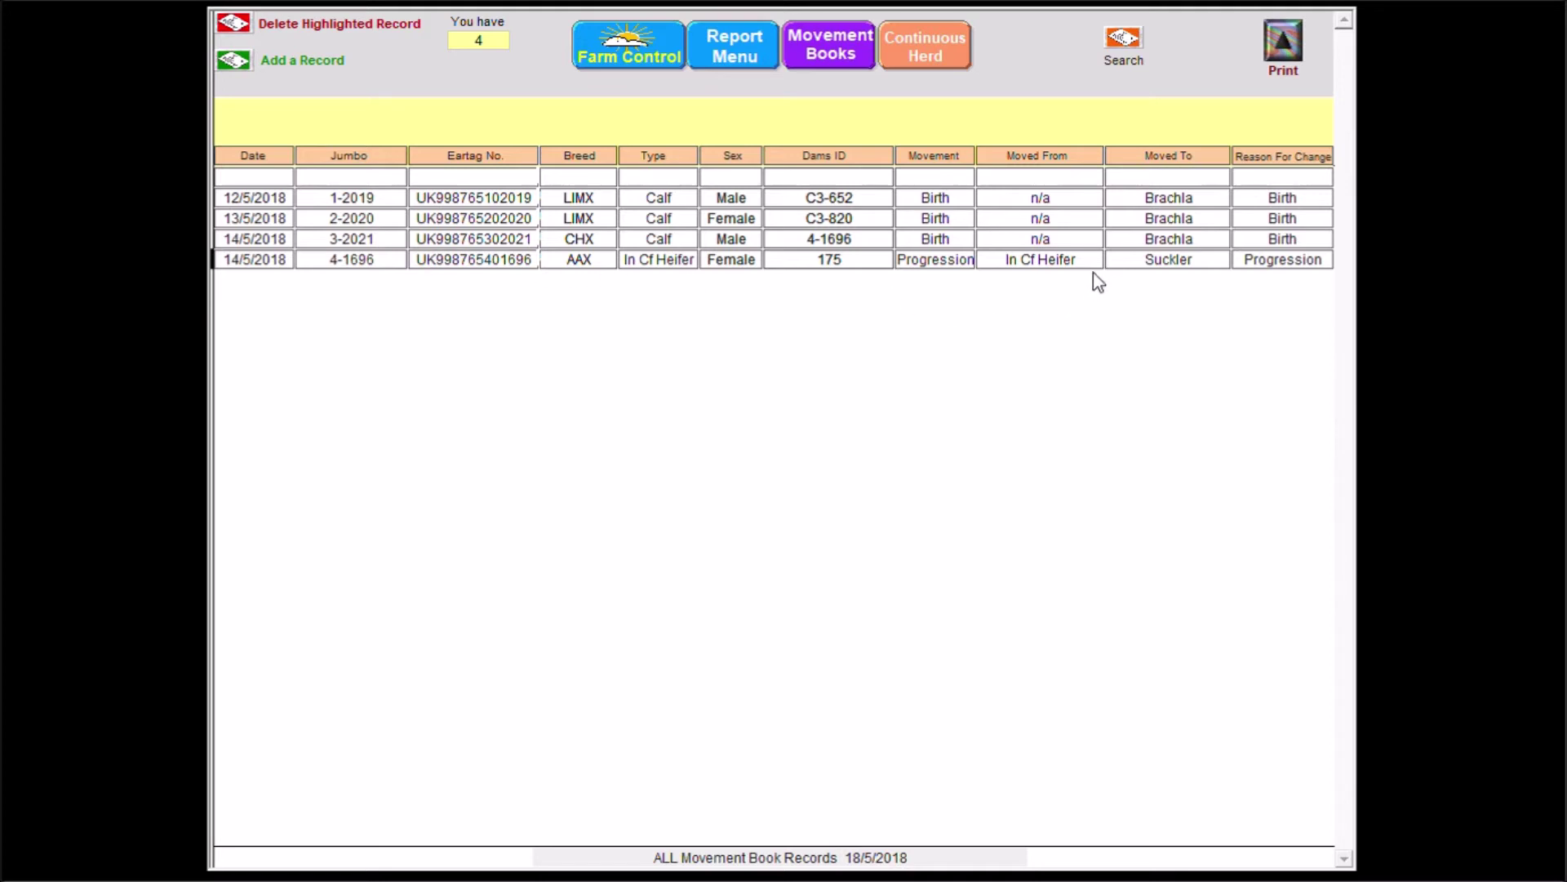
click(647, 39)
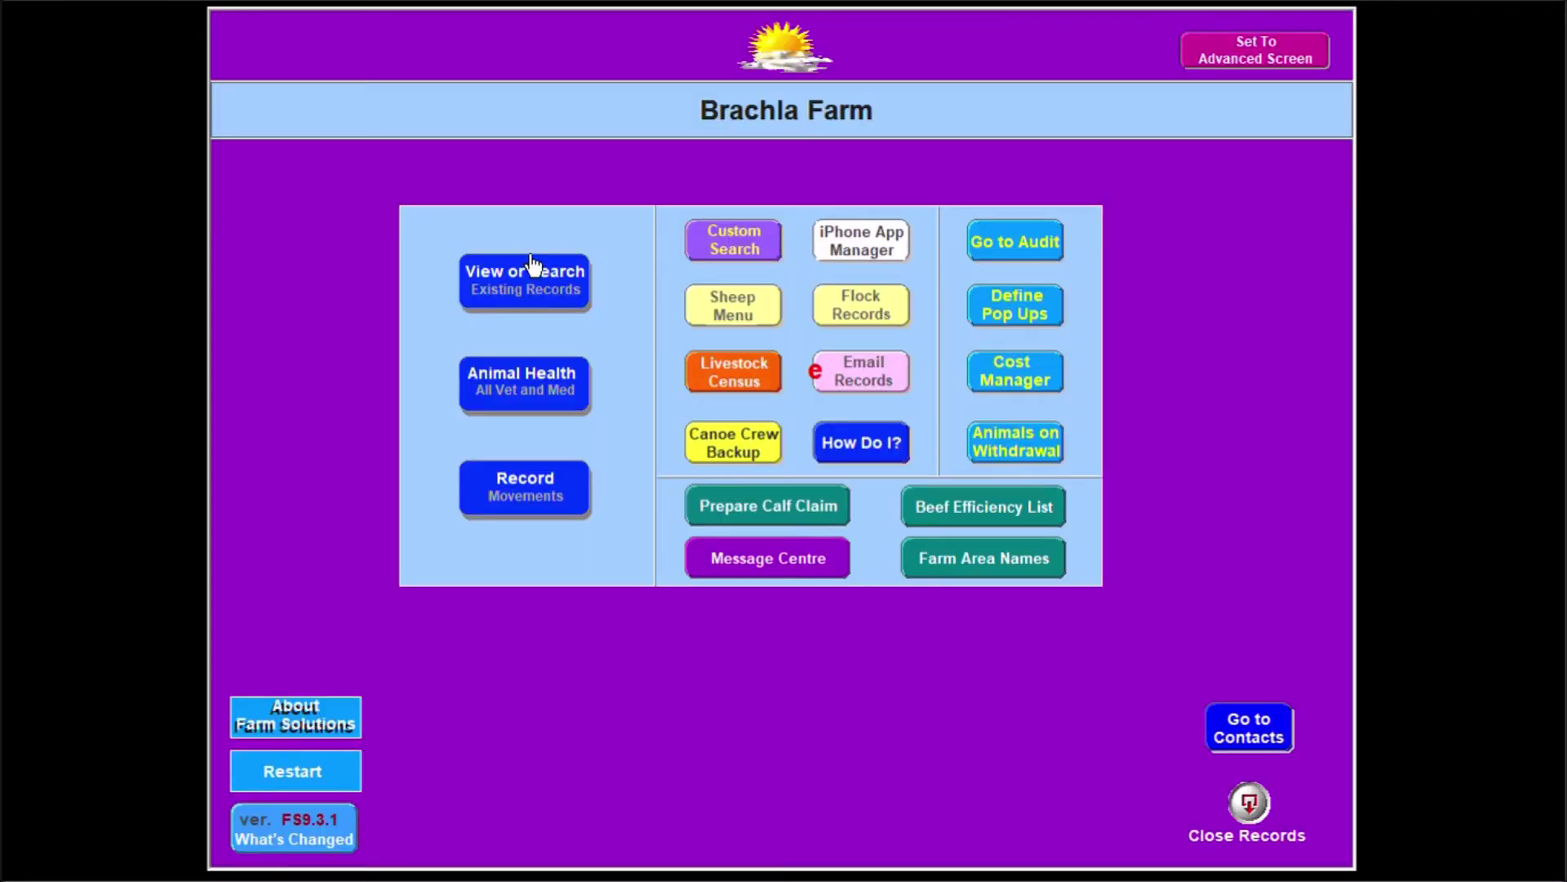
View the suckler cows list, check the calving history of cow C3-652, and return to the list
click(525, 280)
click(493, 308)
click(369, 231)
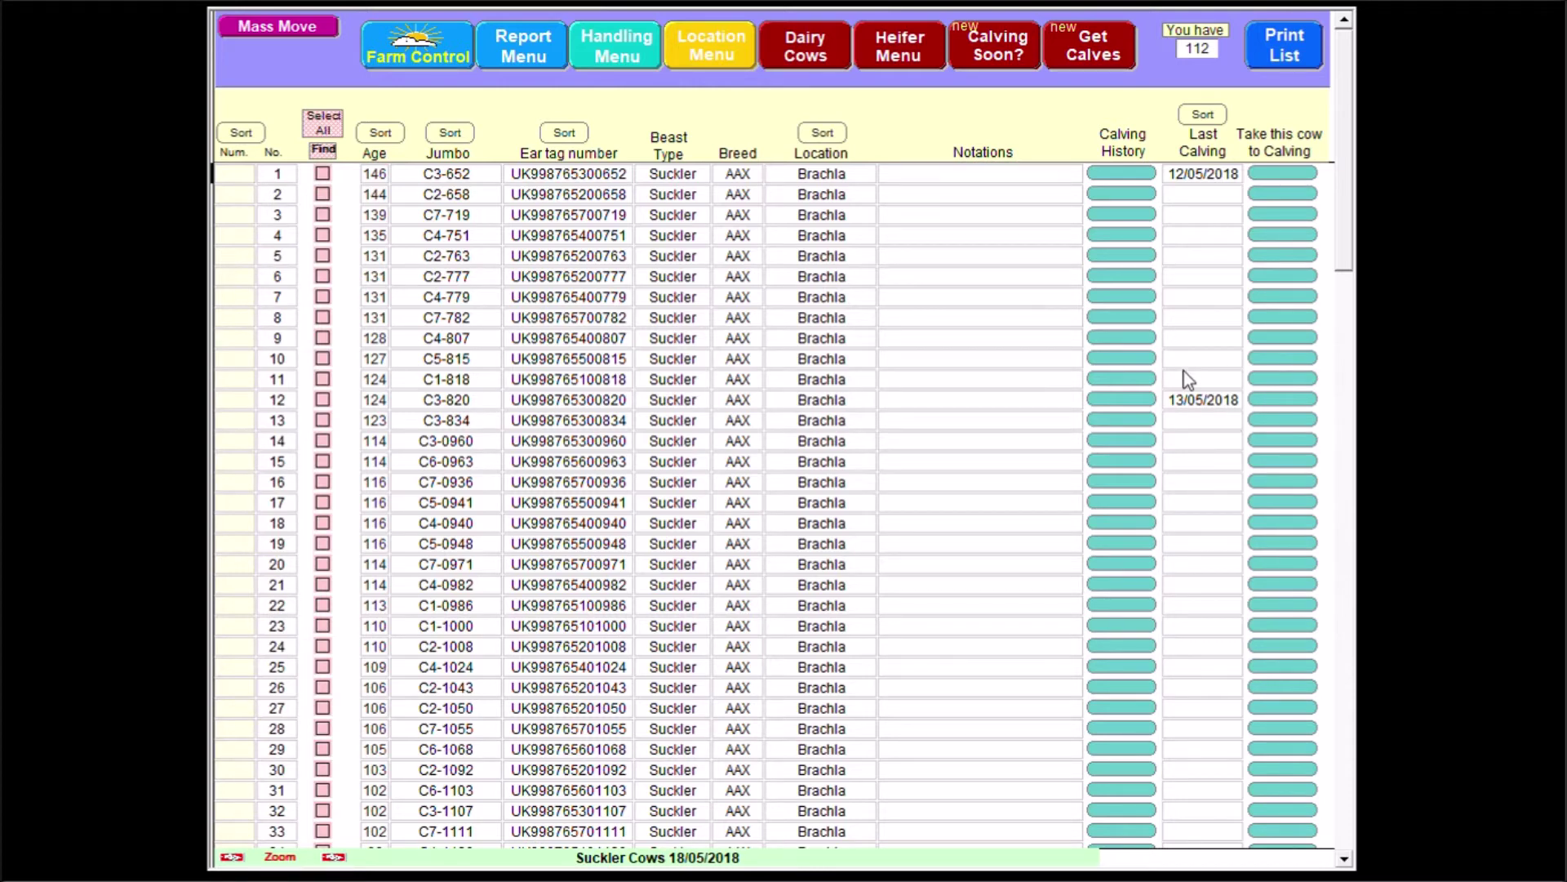
click(1122, 173)
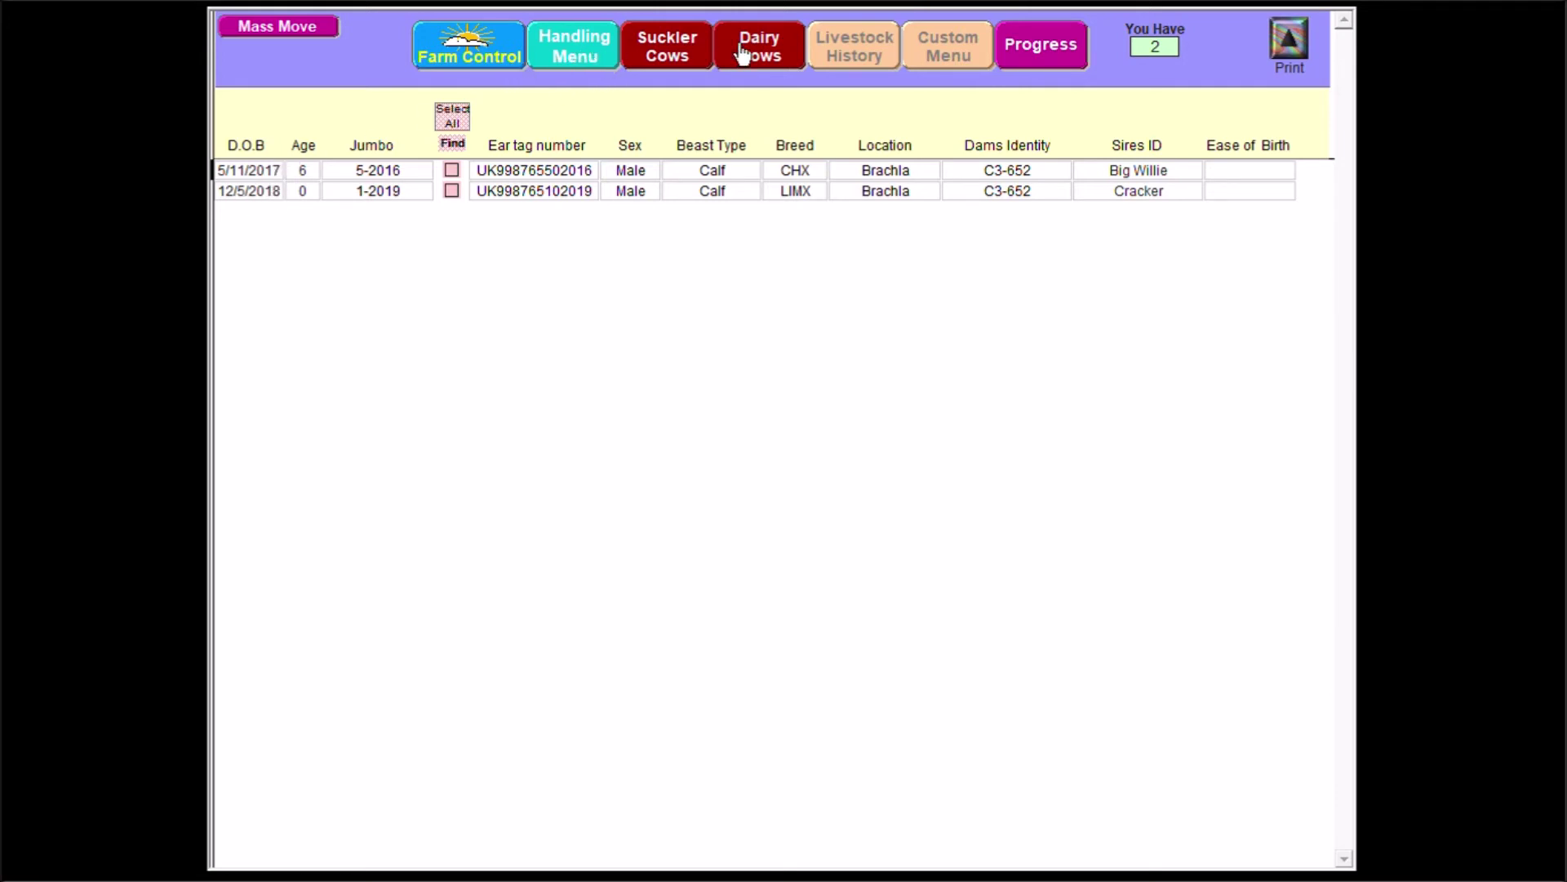
click(657, 61)
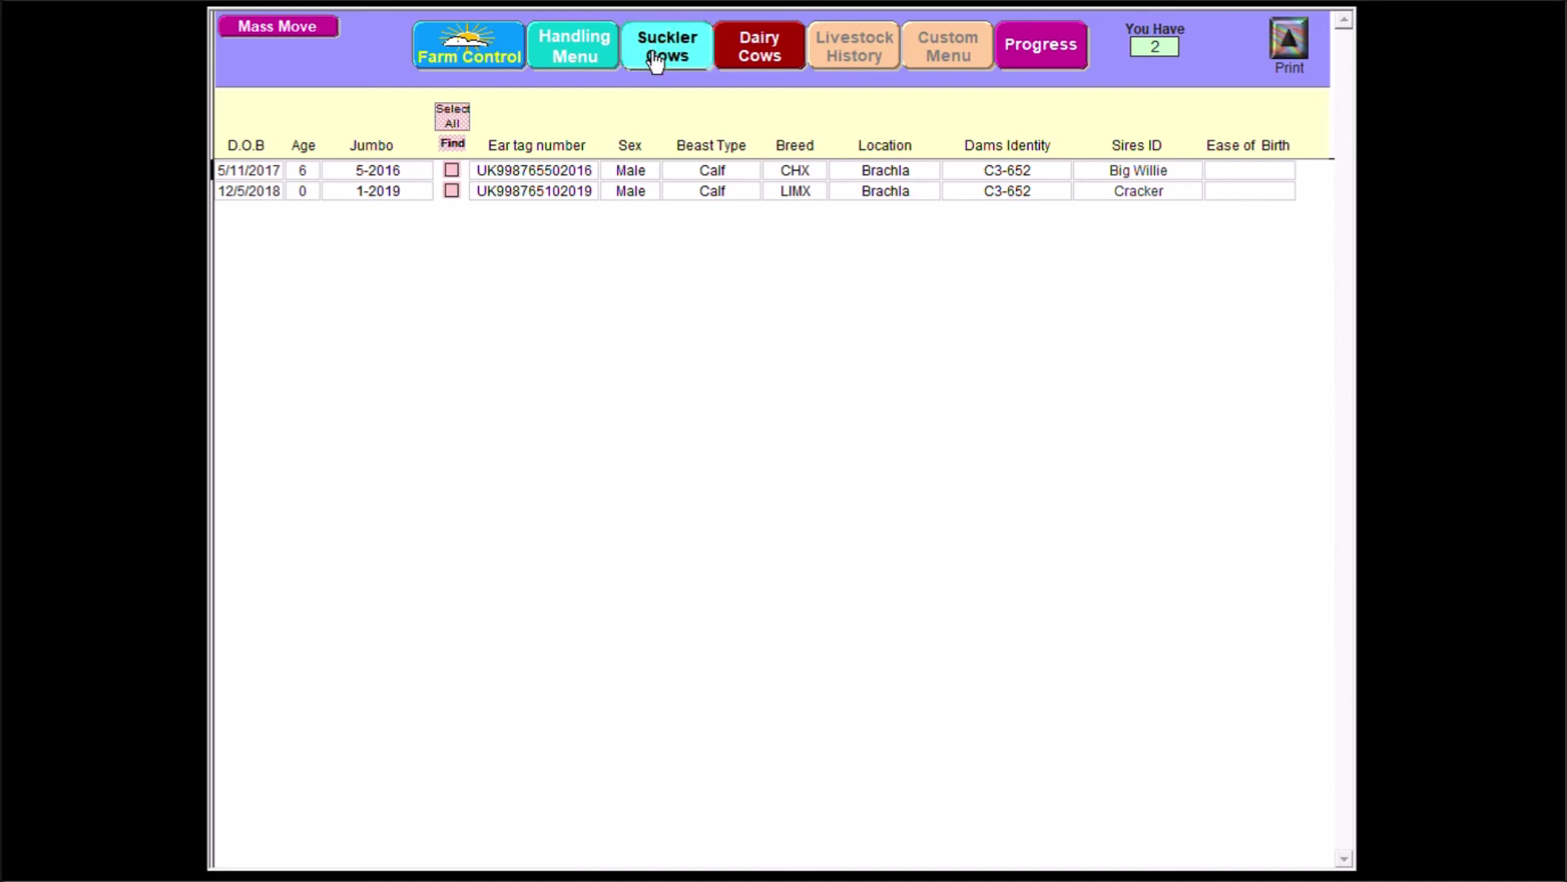
Find cow 4-1696 in the suckler cows list, check its calving history, and return to the main menu
scroll(1037, 527, down, 2)
scroll(1036, 526, down, 14)
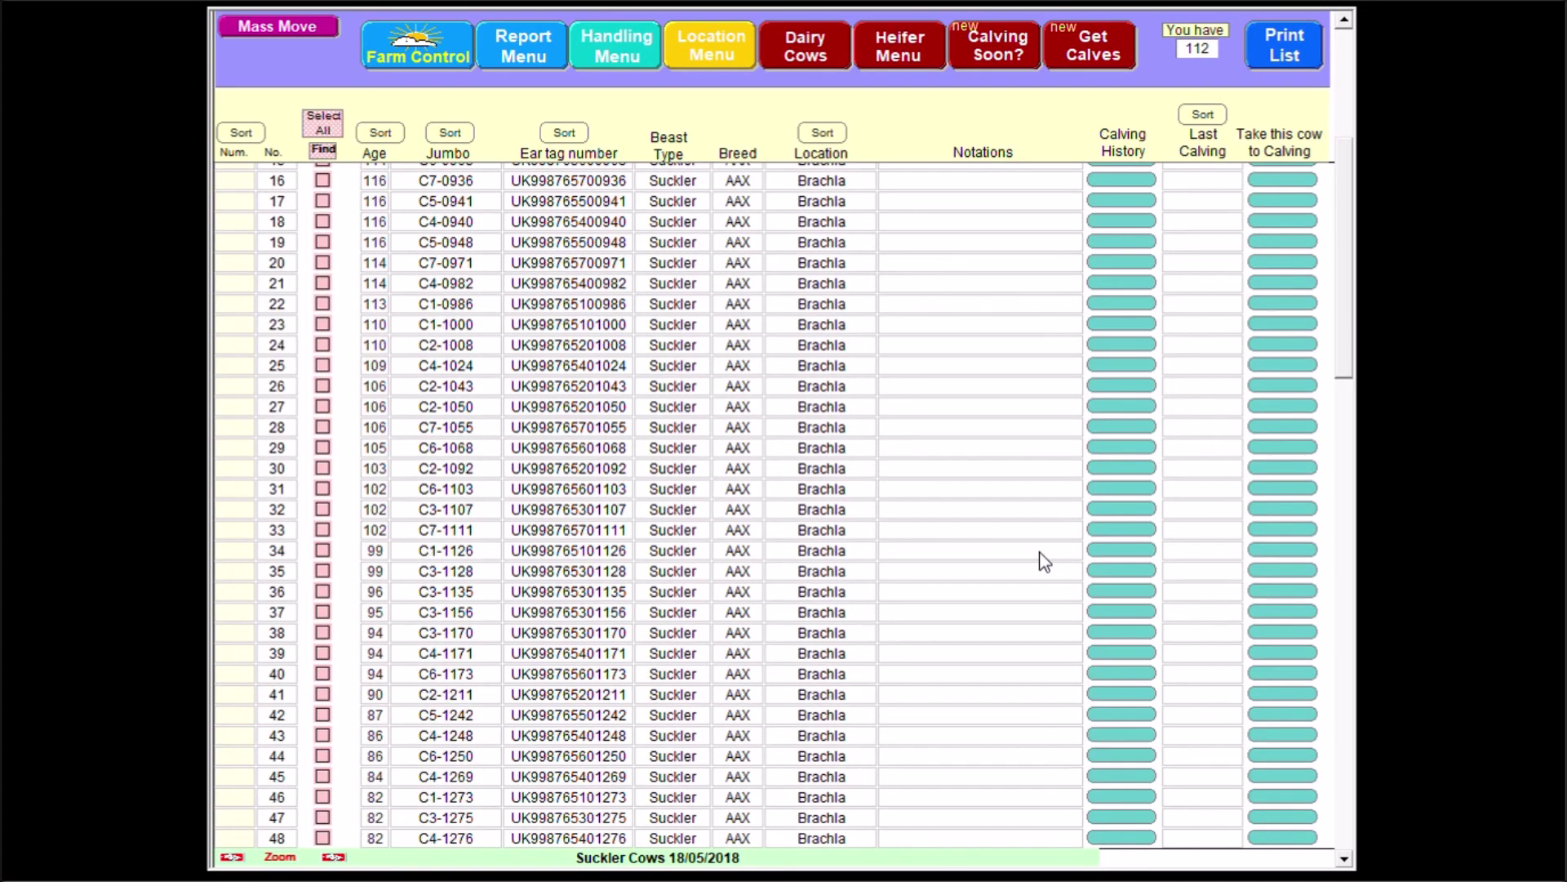
scroll(1054, 574, down, 10)
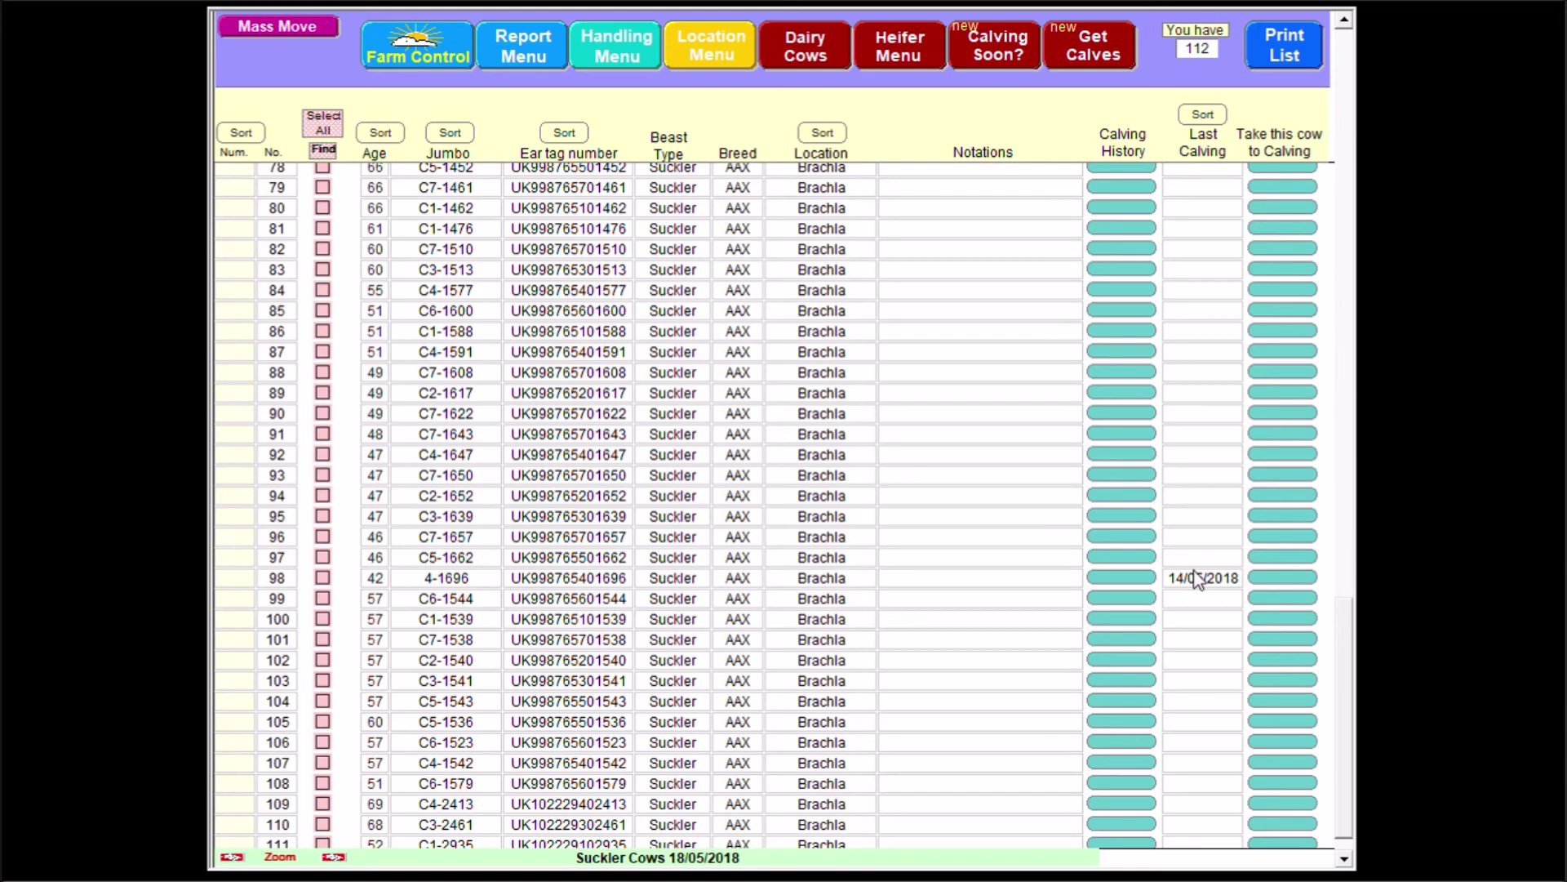
click(1139, 581)
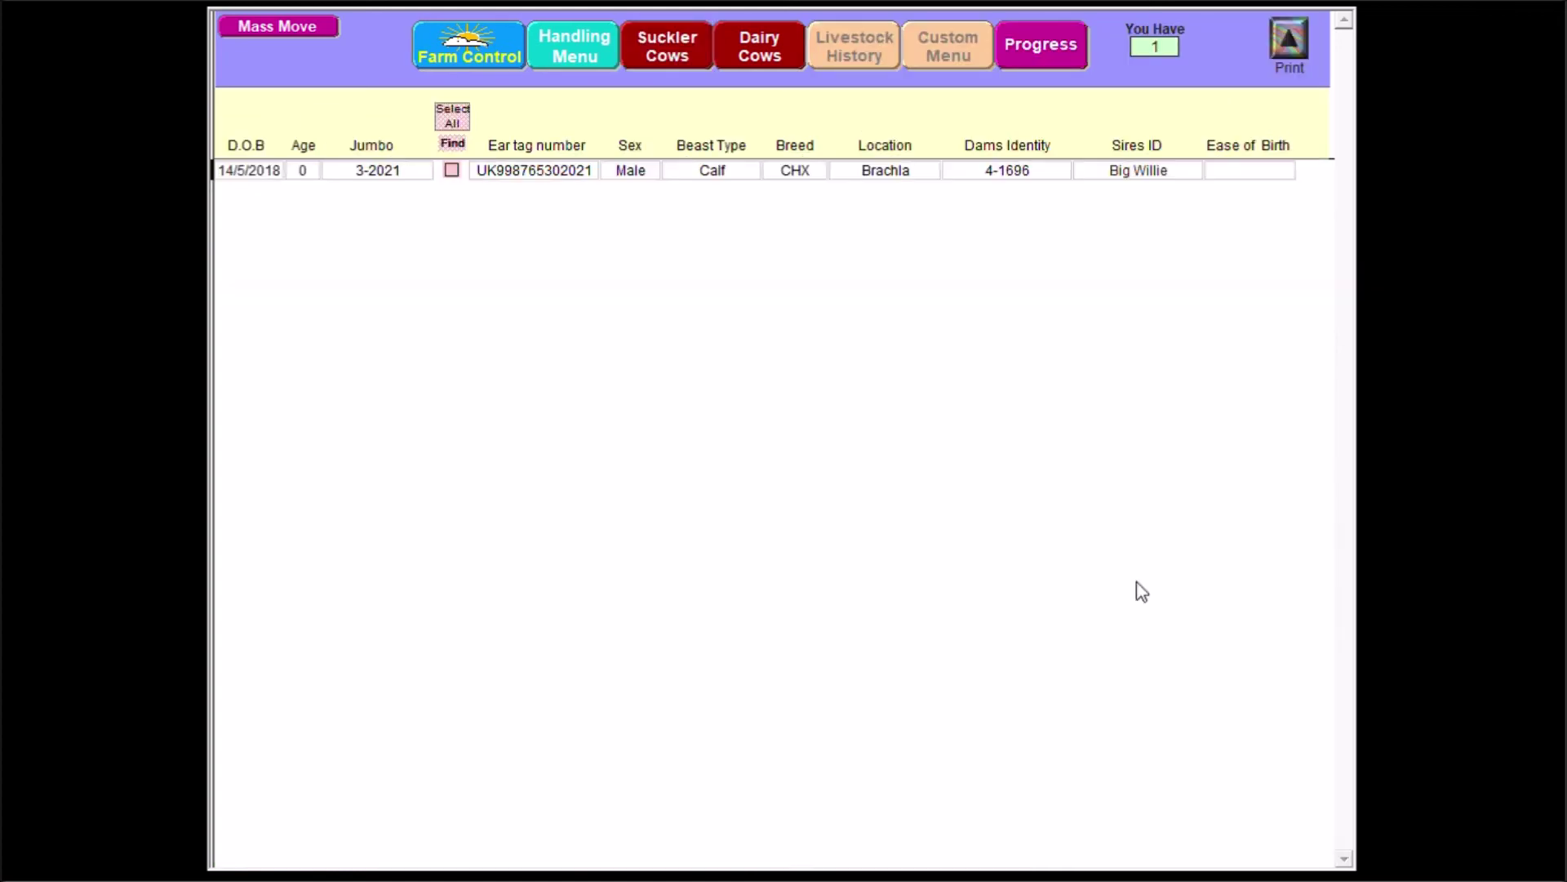
click(456, 55)
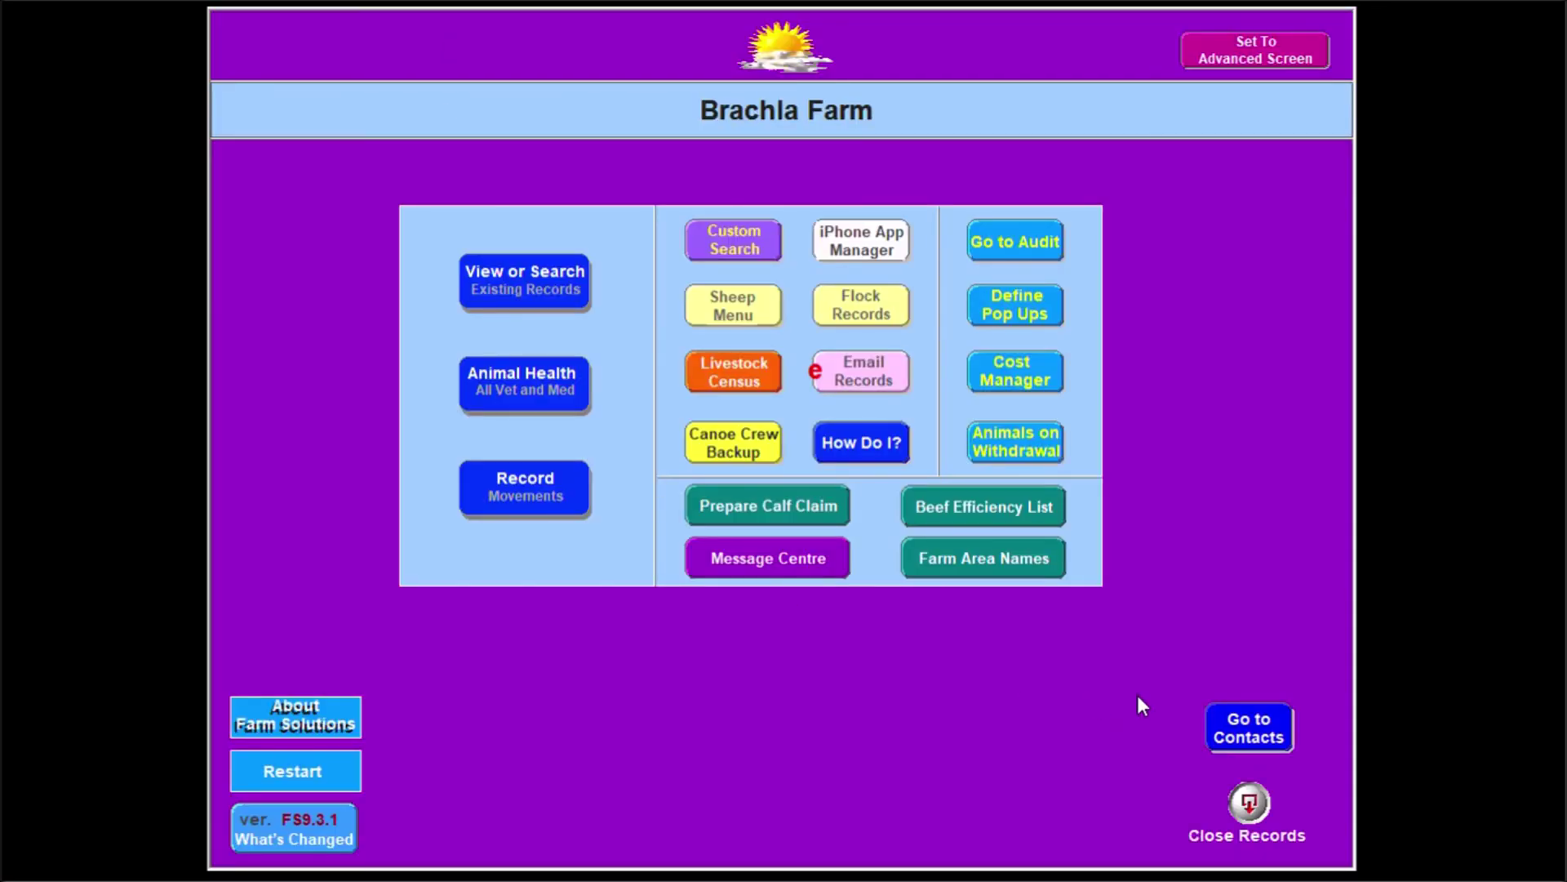